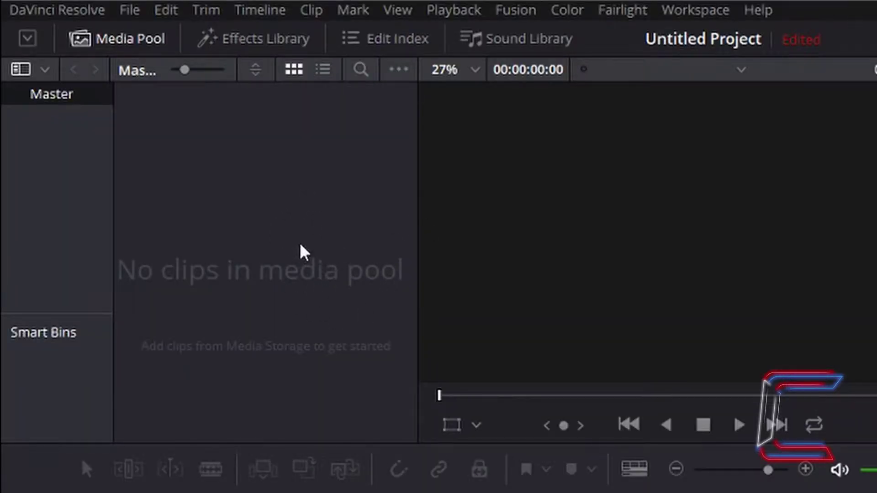
Import the Fireworks and Mountains video files through File > Import File > Import Media.
click(130, 10)
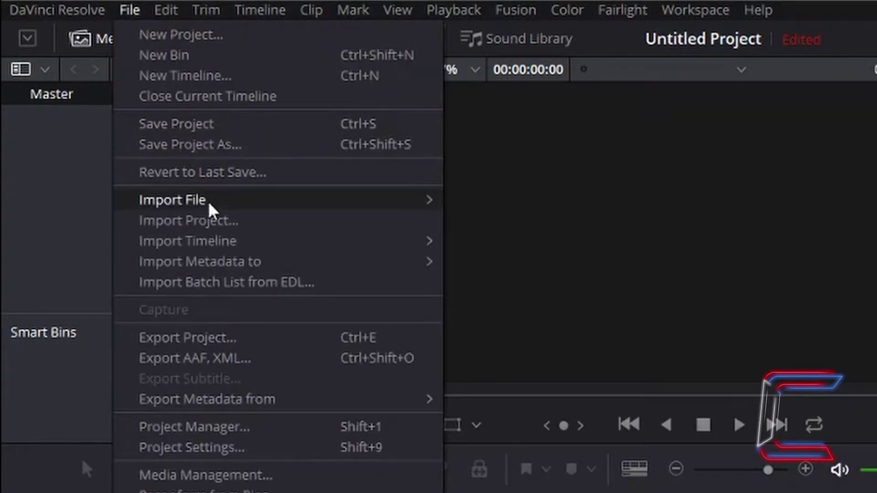
mouse_move(210, 207)
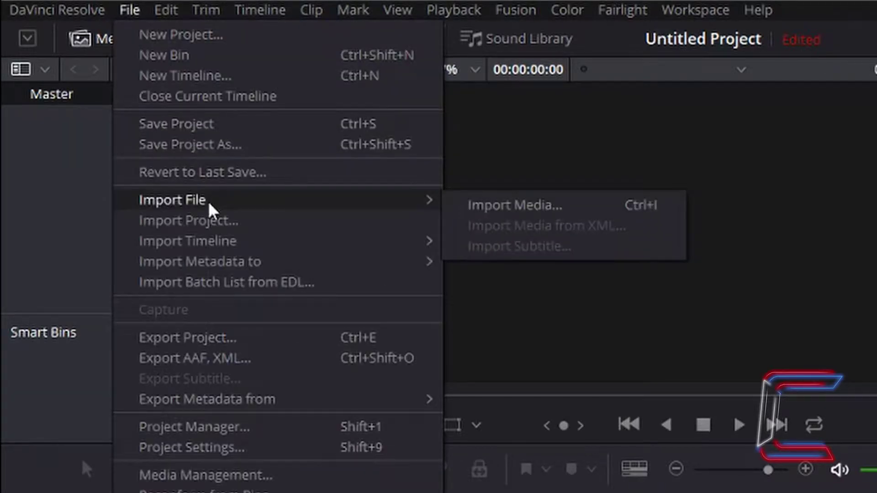
click(498, 208)
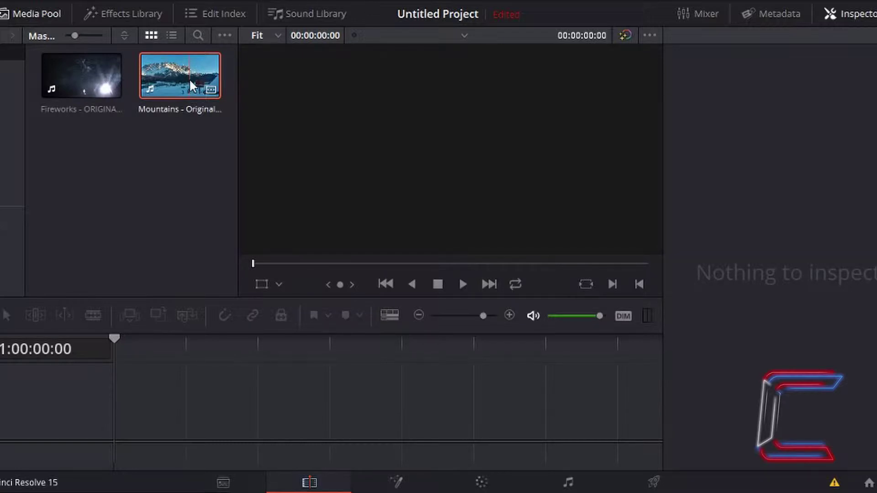
Drag Mountains onto a new Timeline 1, then zoom out to show Fireworks after a gap.
drag(189, 79, 180, 406)
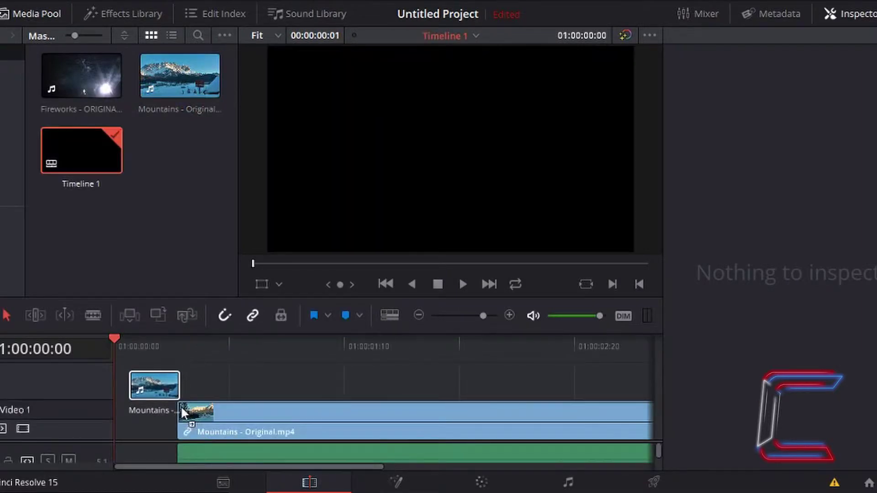
click(419, 315)
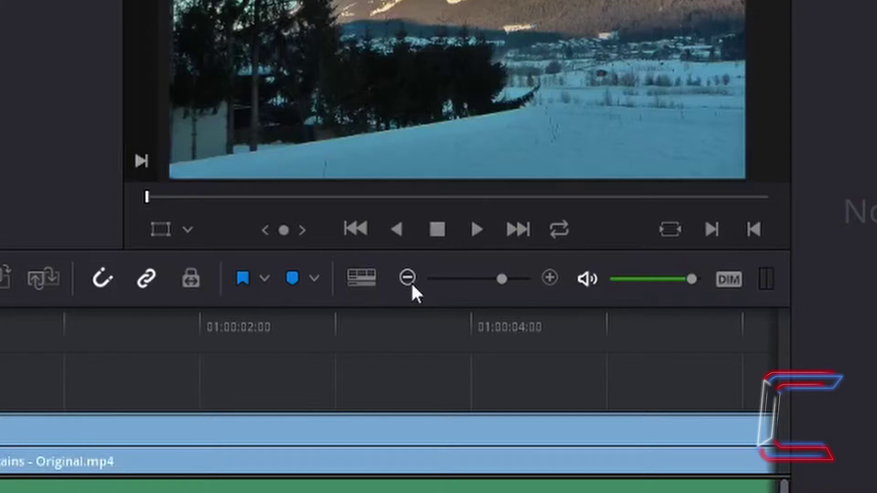
click(412, 285)
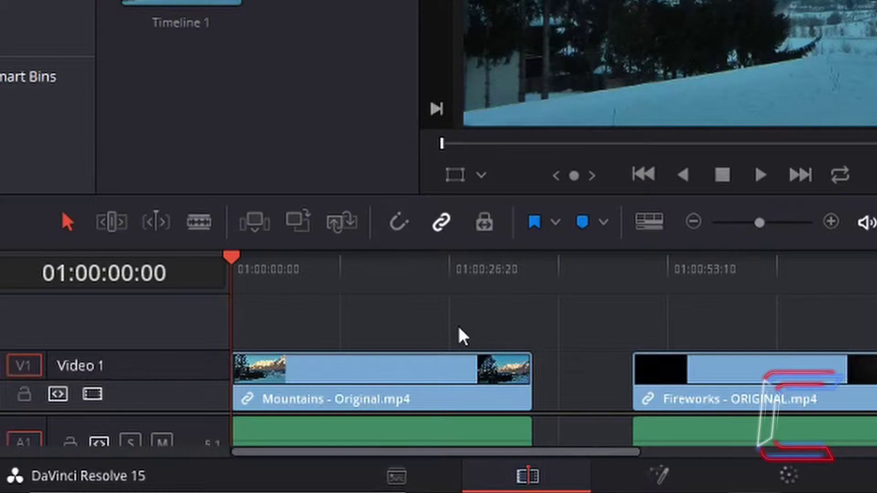
Toggle snapping and slide Fireworks left onto the end of Mountains, overlapping its tail.
click(403, 232)
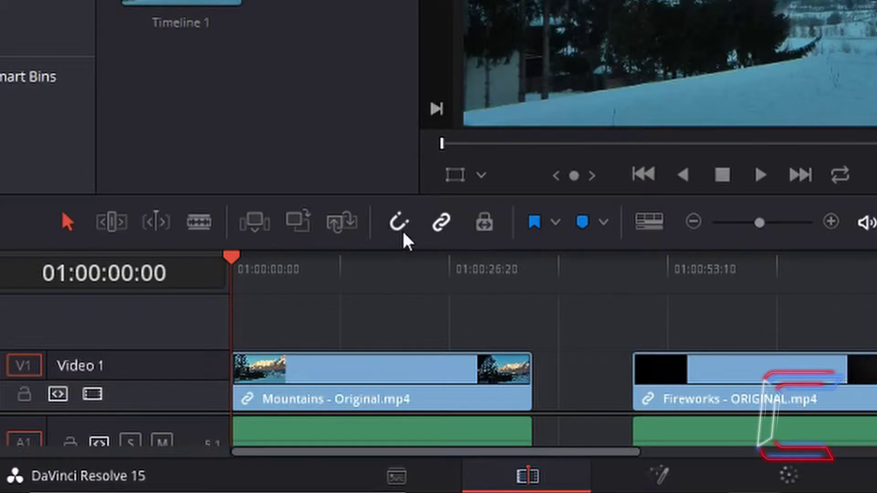
click(753, 376)
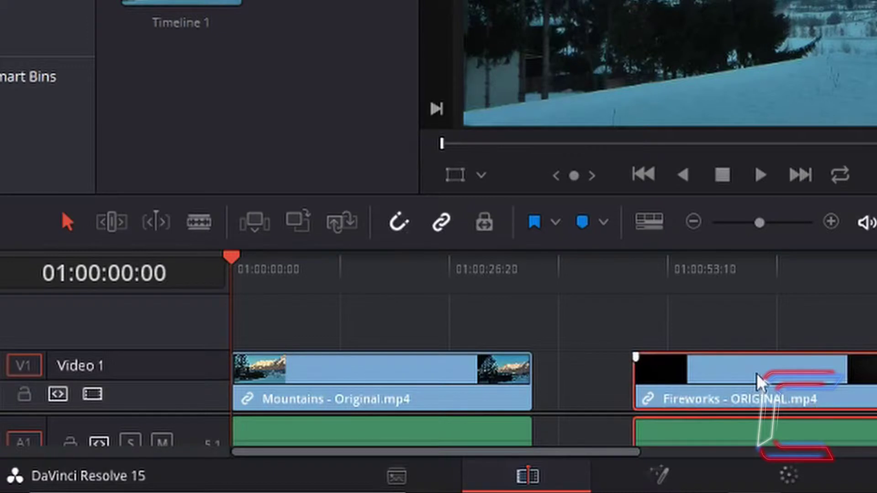
drag(753, 372, 640, 368)
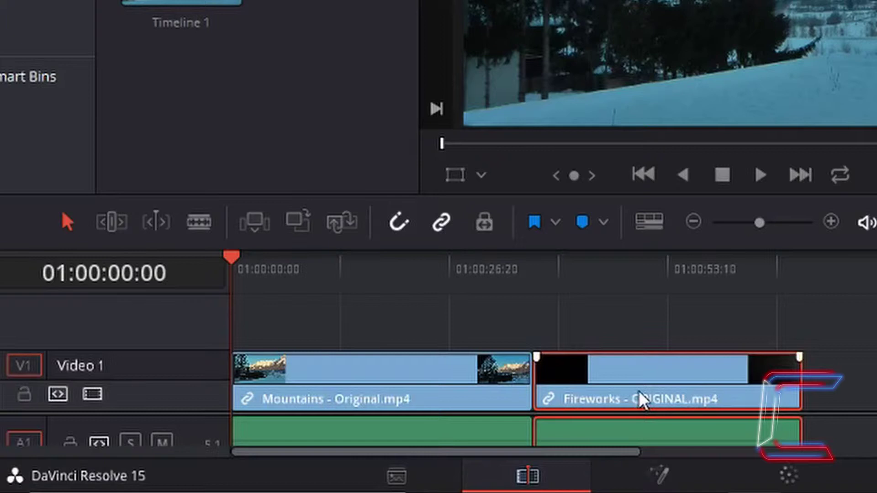
drag(639, 391, 585, 391)
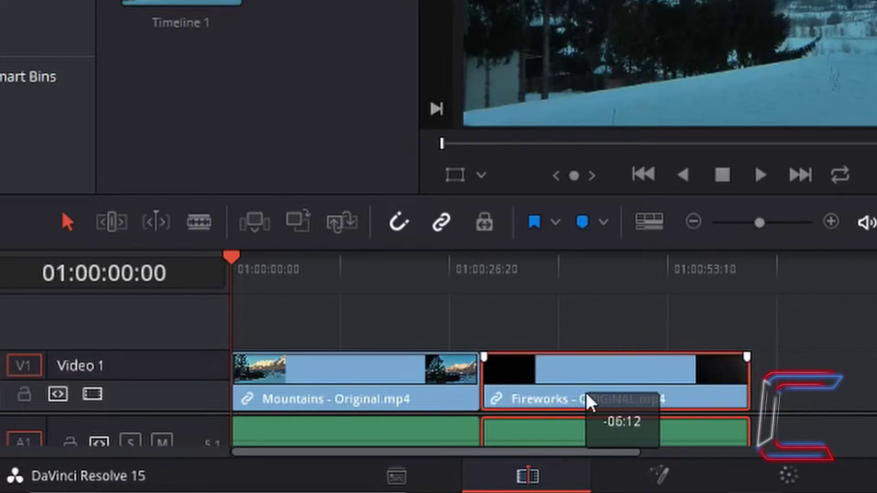
drag(585, 391, 482, 385)
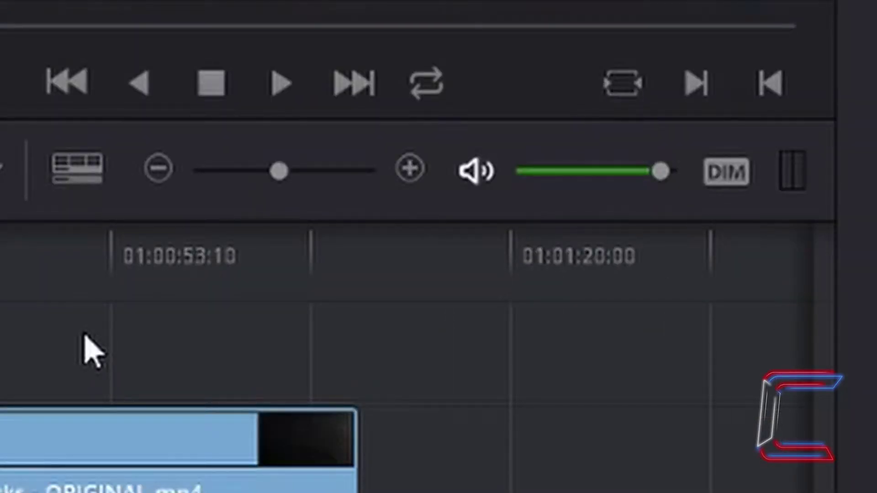
Zoom in on the cut and drag Blur Dissolve from Video Transitions onto it.
key(ctrl+equal)
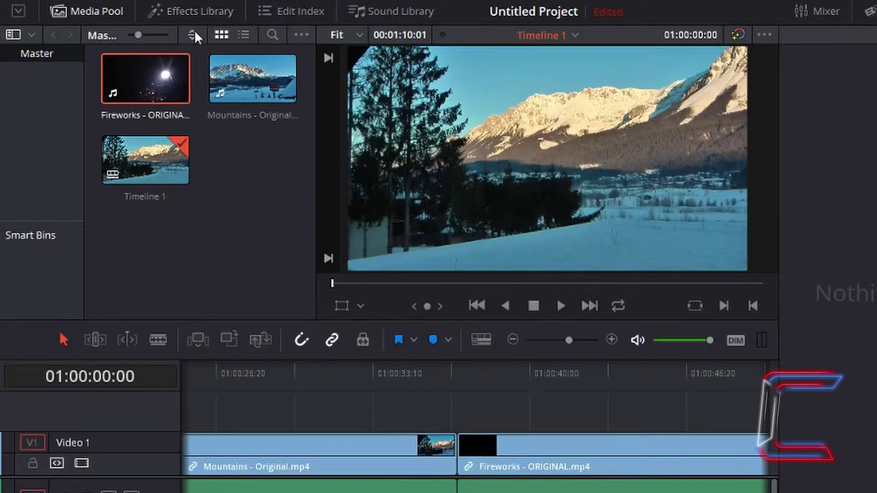
click(197, 12)
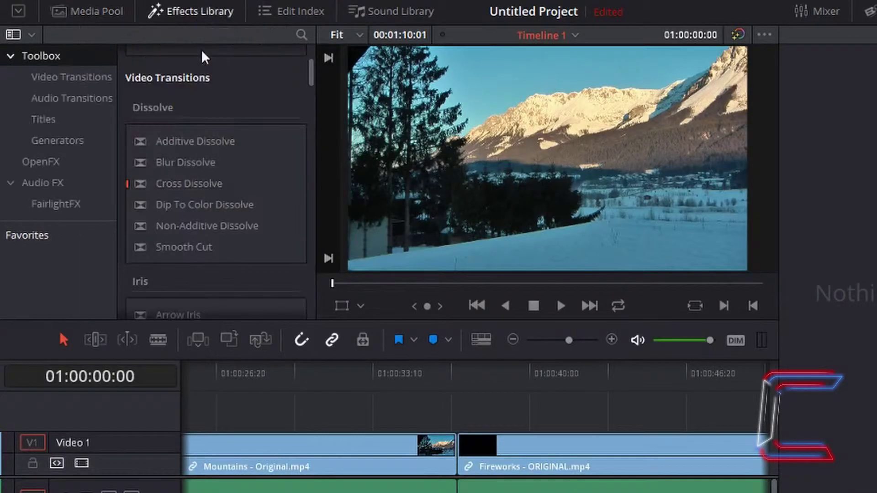
scroll(217, 66, up, 3)
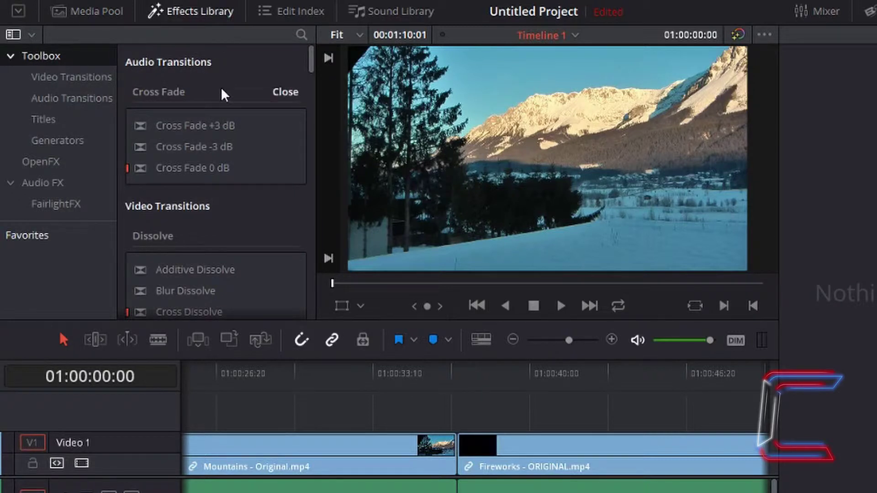
scroll(212, 203, down, 5)
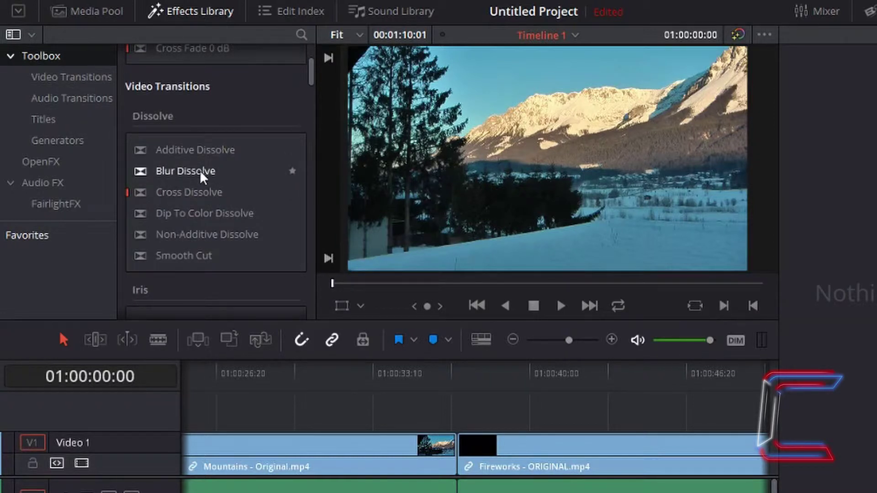
click(200, 170)
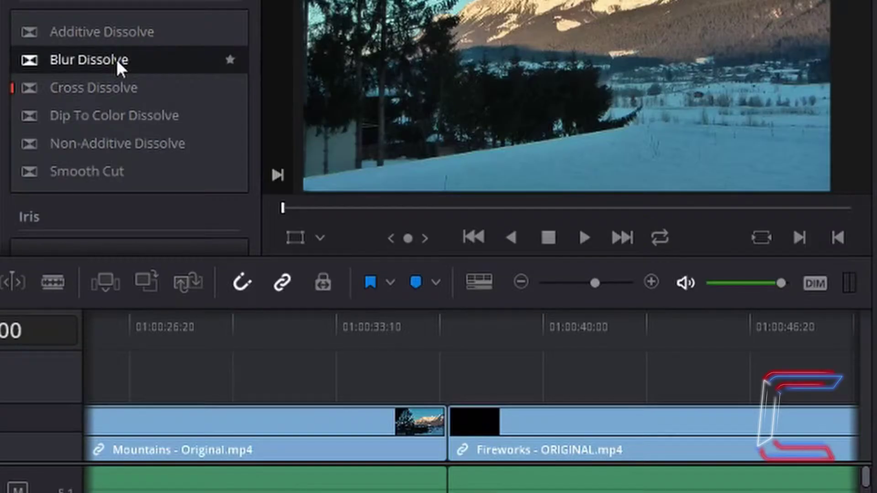
drag(117, 59, 451, 419)
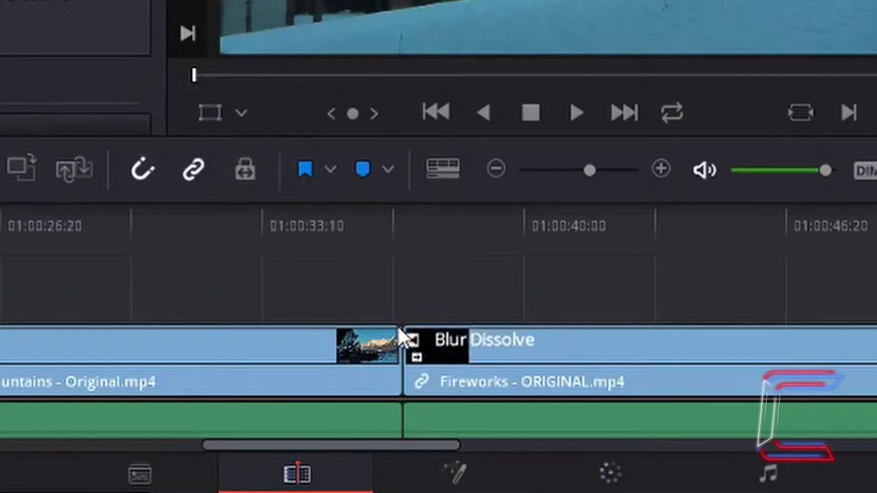
drag(406, 337, 404, 334)
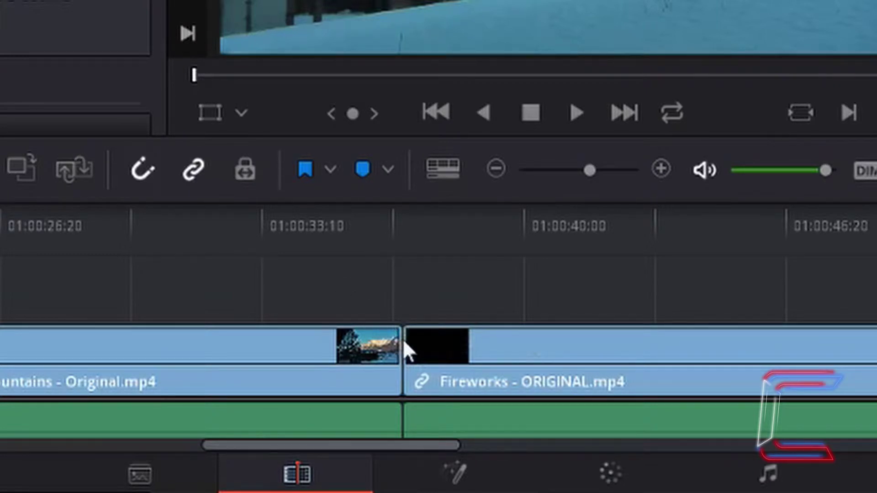
Select the Fireworks and Mountains clips in turn to check the cut between them.
click(509, 339)
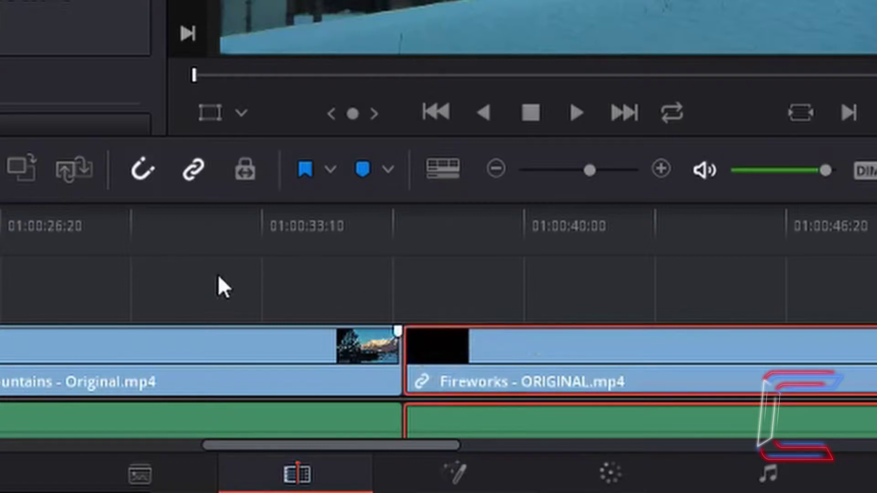
click(247, 349)
click(528, 359)
click(374, 364)
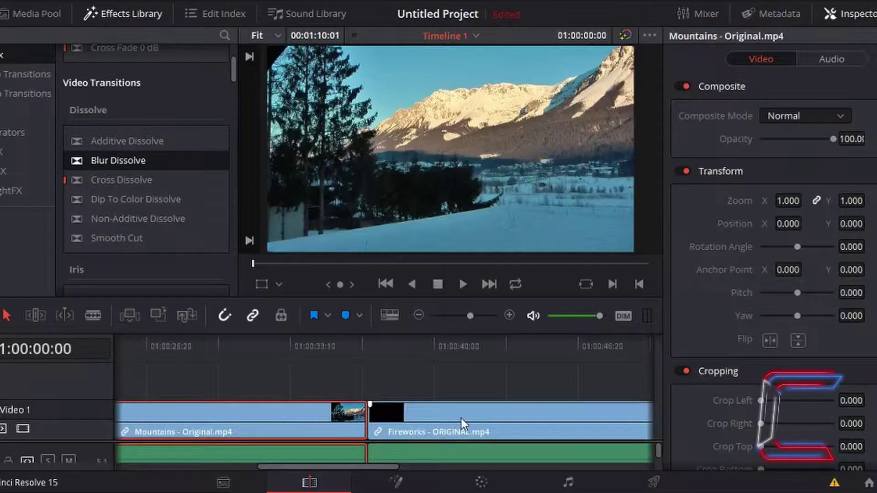
Select Mountains and Ctrl-add Fireworks, then open the context menu for both clips.
click(574, 358)
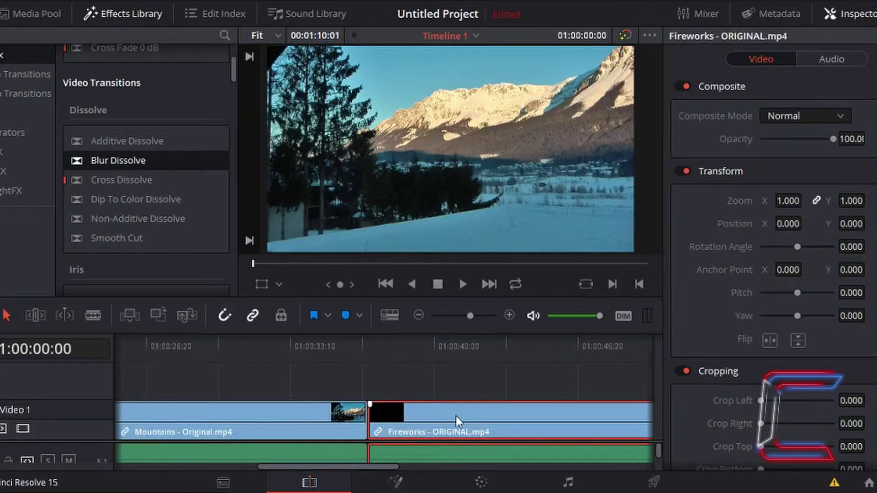
click(302, 410)
click(430, 407)
click(267, 416)
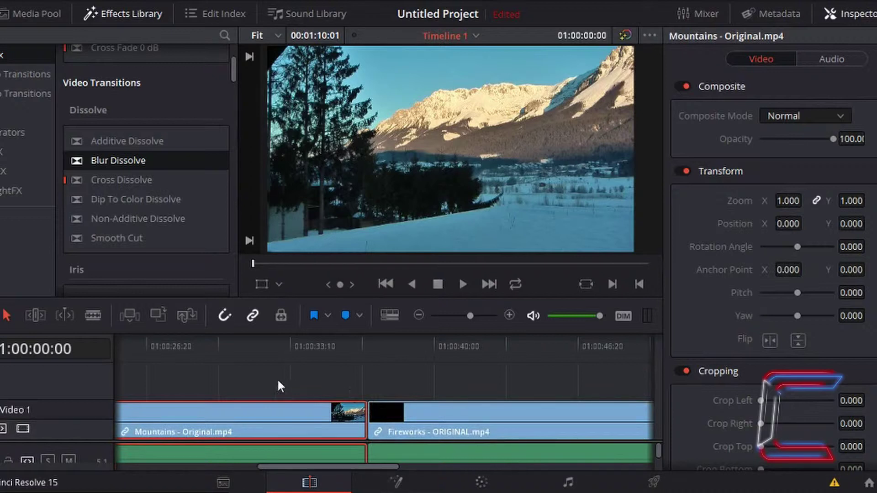
ctrl+click(463, 415)
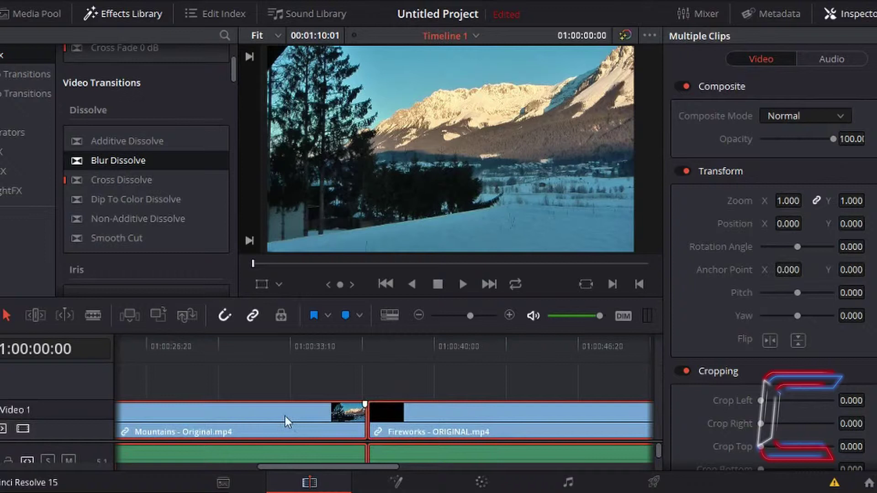
right_click(422, 415)
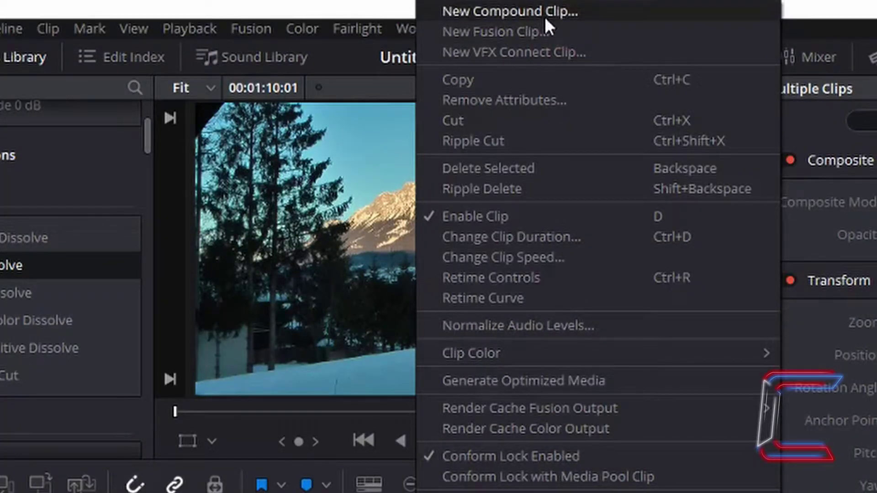
Choose New Compound Clip with start timecode 00:00:00:00 and the name Compound Clip 1.
click(544, 17)
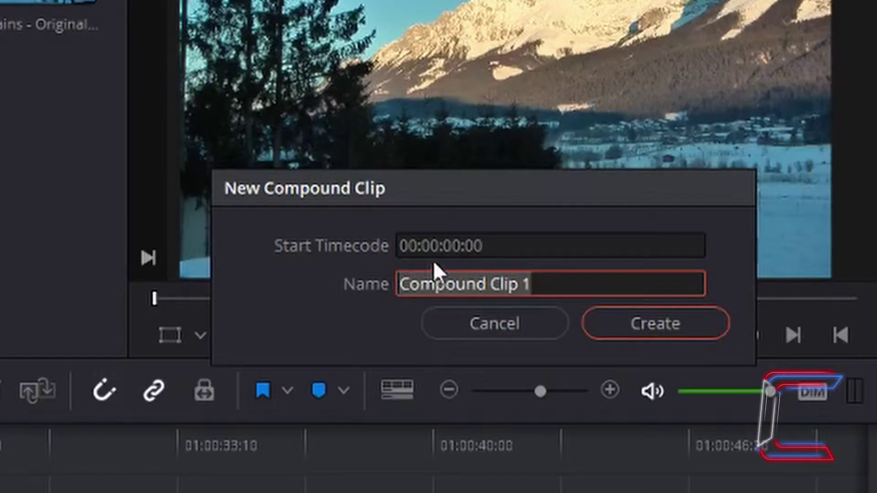
click(465, 255)
click(456, 246)
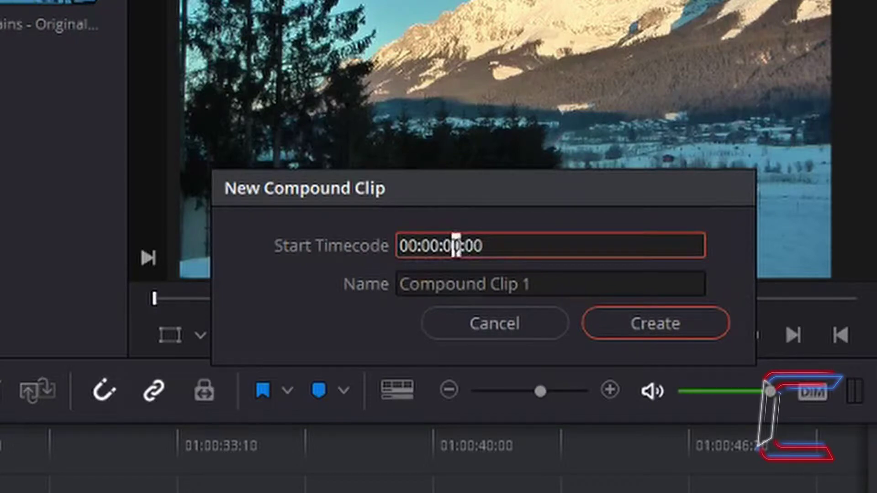
text(5)
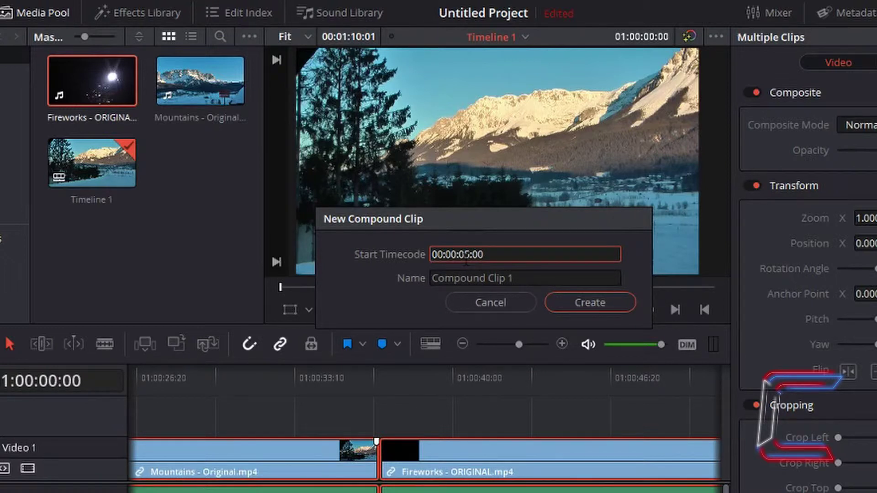
text(0)
key(Tab)
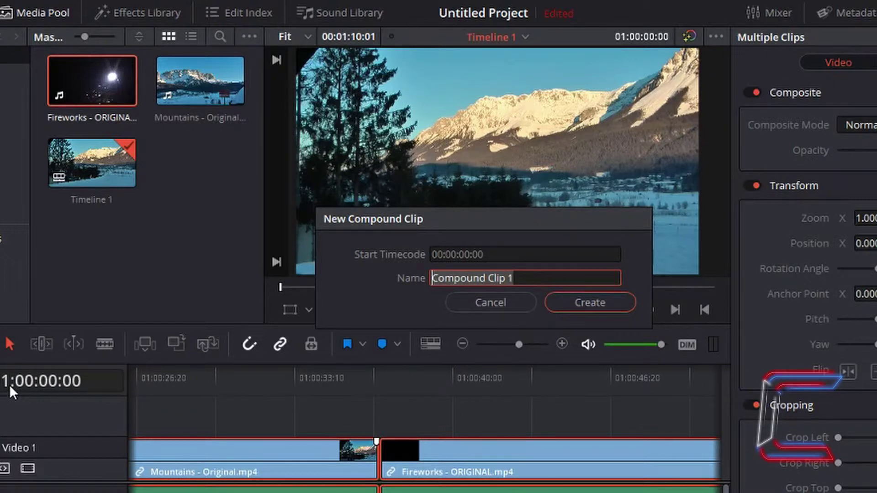
click(434, 254)
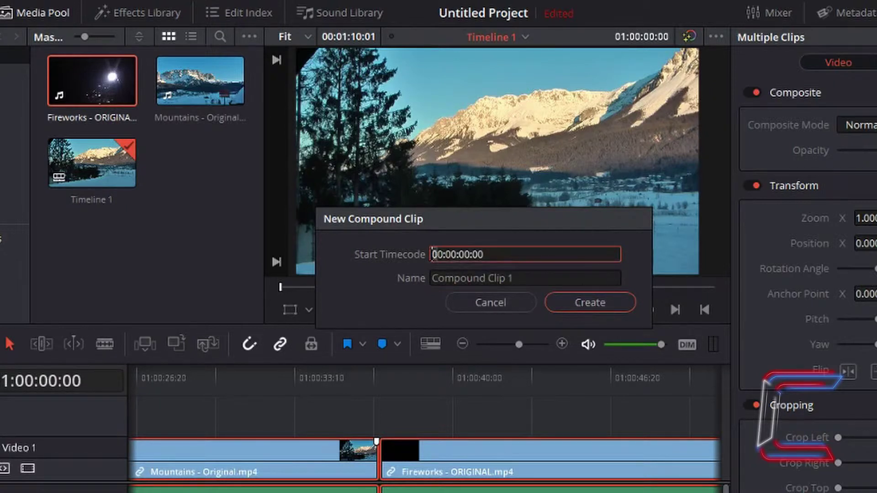
click(511, 278)
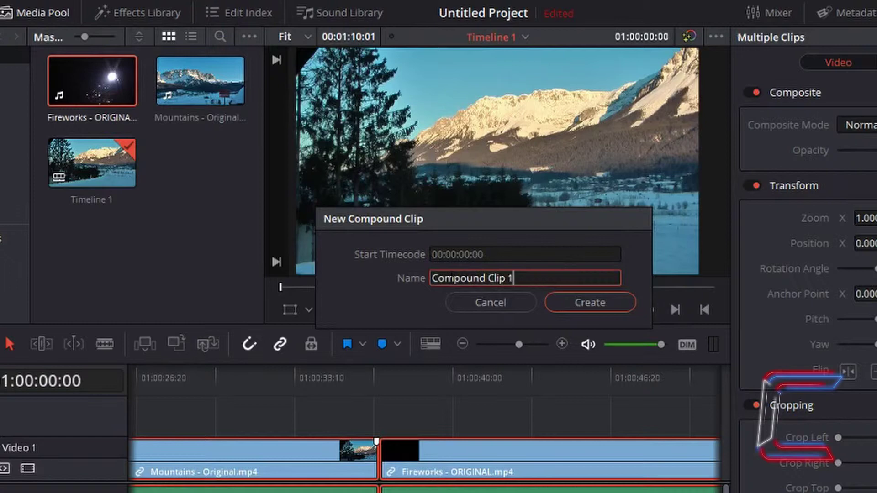
Create Compound Clip 1, delete it from the timeline, and select it in the Media Pool.
click(601, 303)
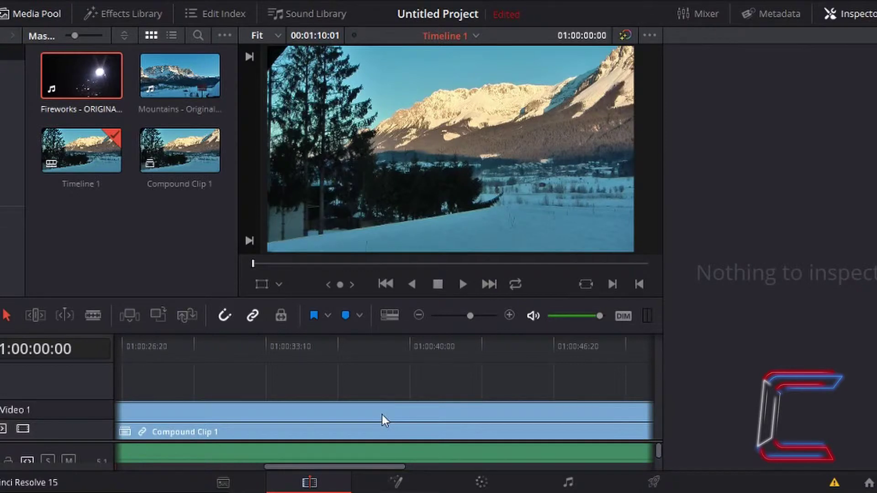
click(418, 315)
click(419, 315)
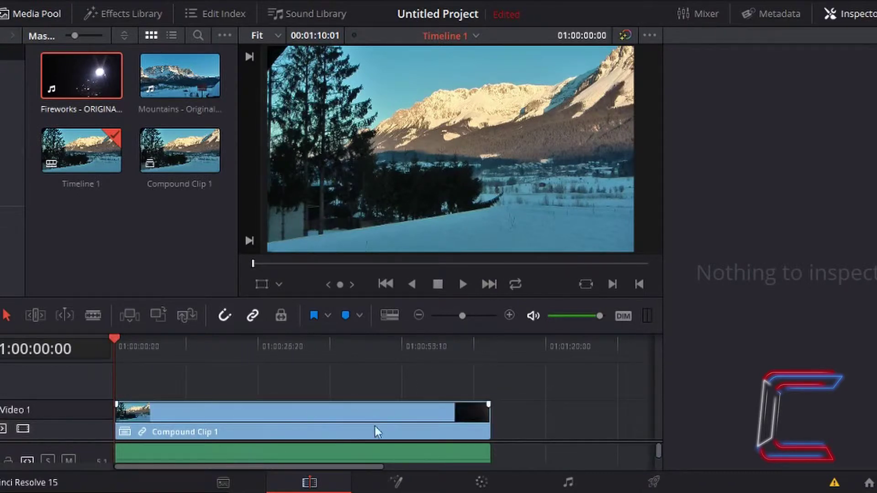
click(338, 418)
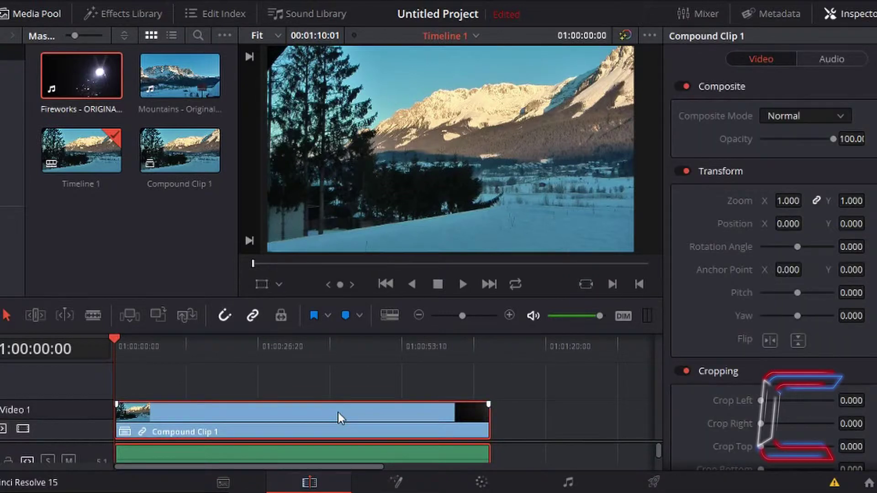
key(Delete)
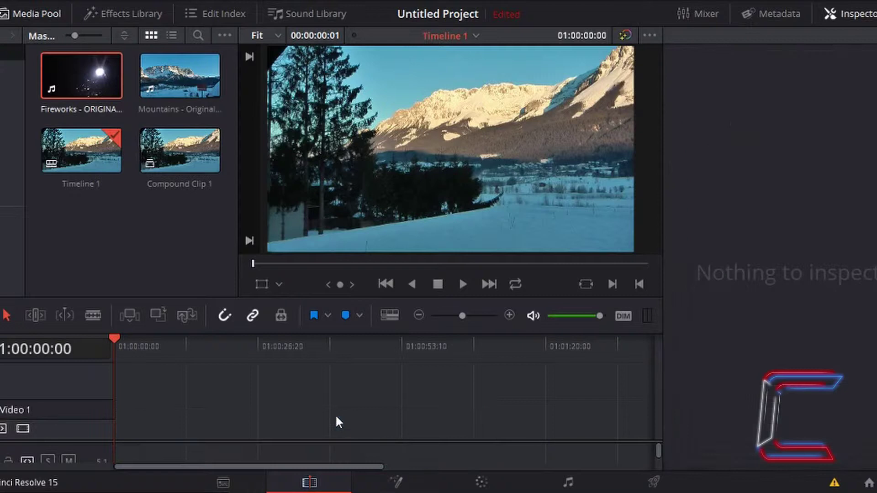
click(177, 148)
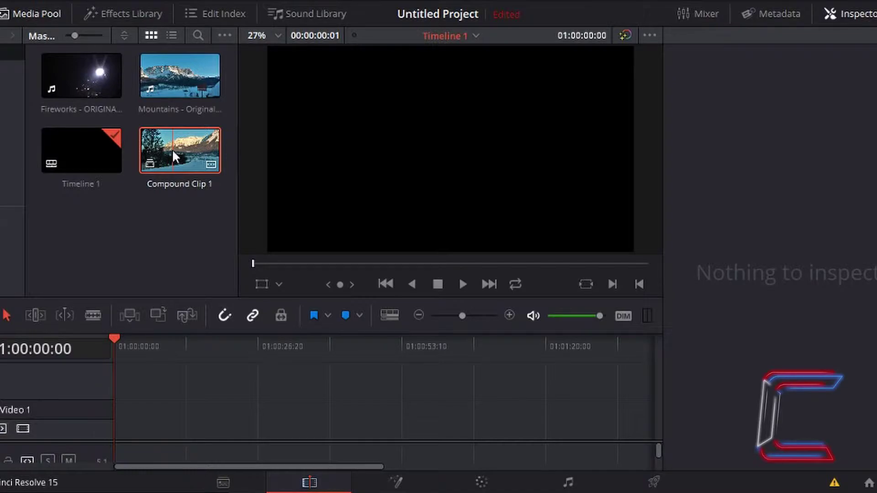
Place Compound Clip 1 on V1 and scrub to where mountains change to fireworks, near 01:00:36:28.
drag(172, 149, 188, 409)
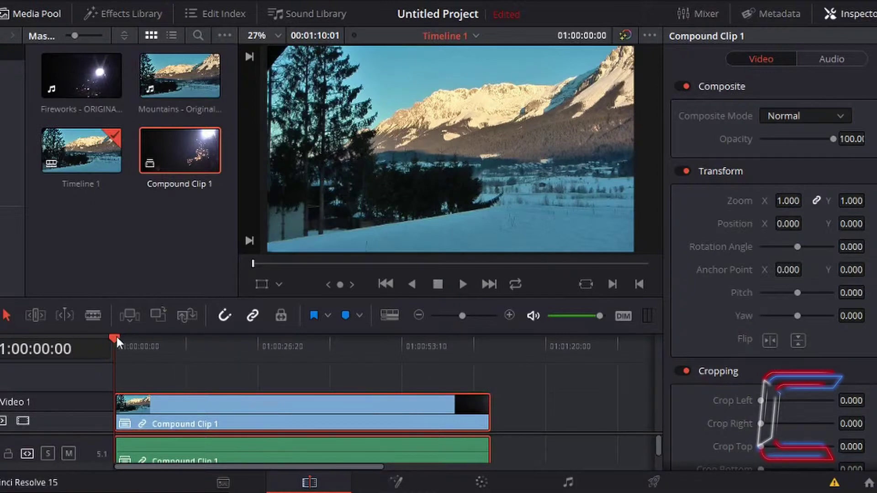
drag(163, 343, 171, 344)
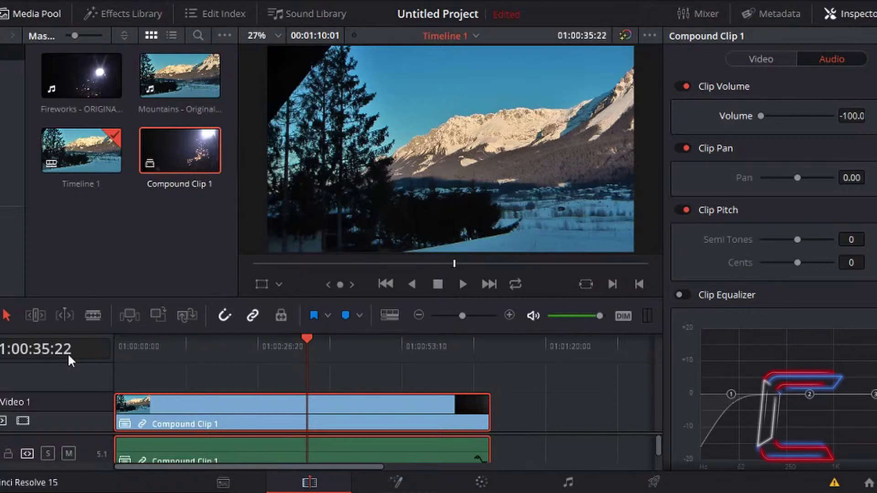
mouse_move(319, 405)
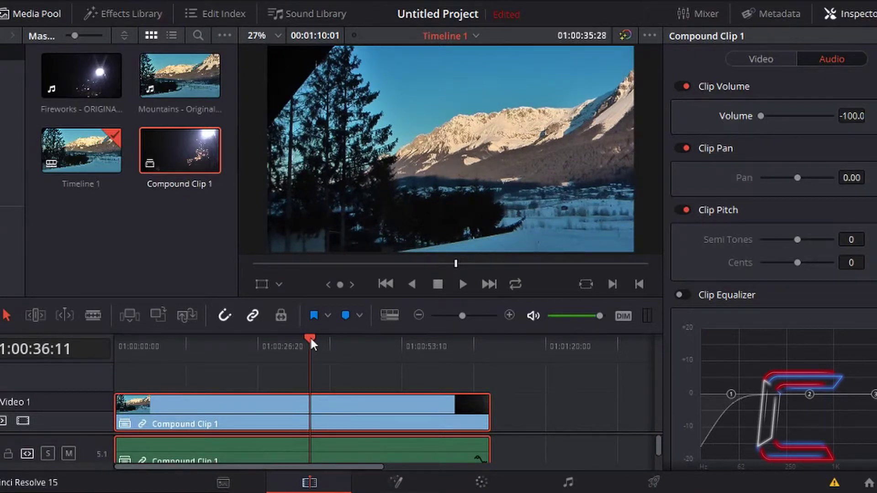
drag(310, 338, 313, 339)
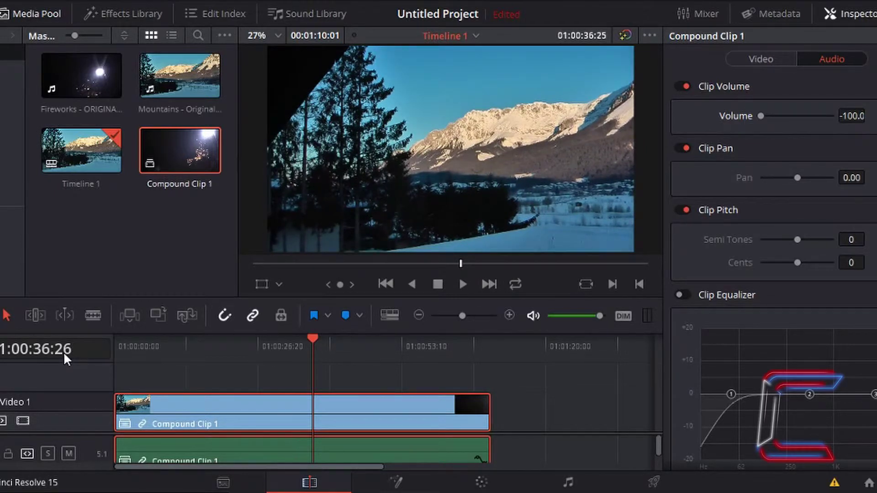
key(space)
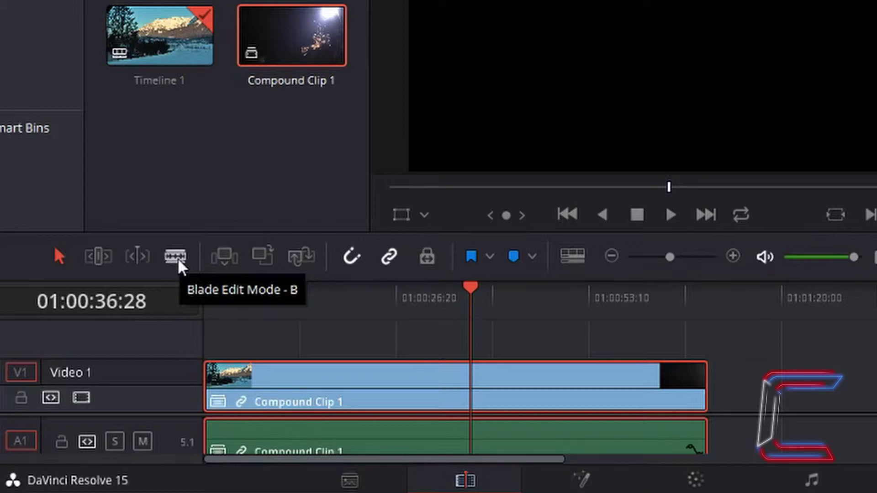
Blade Compound Clip 1 at the playhead (01:00:36:28) and zoom into the cut.
click(177, 256)
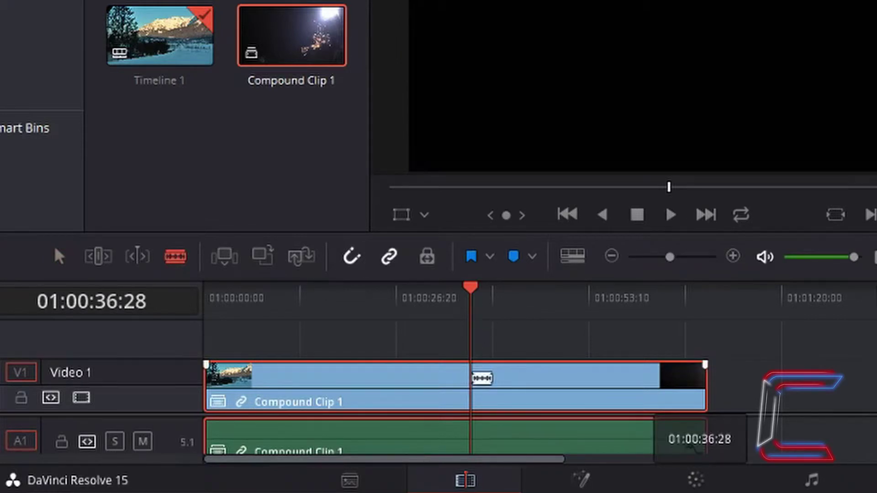
click(477, 378)
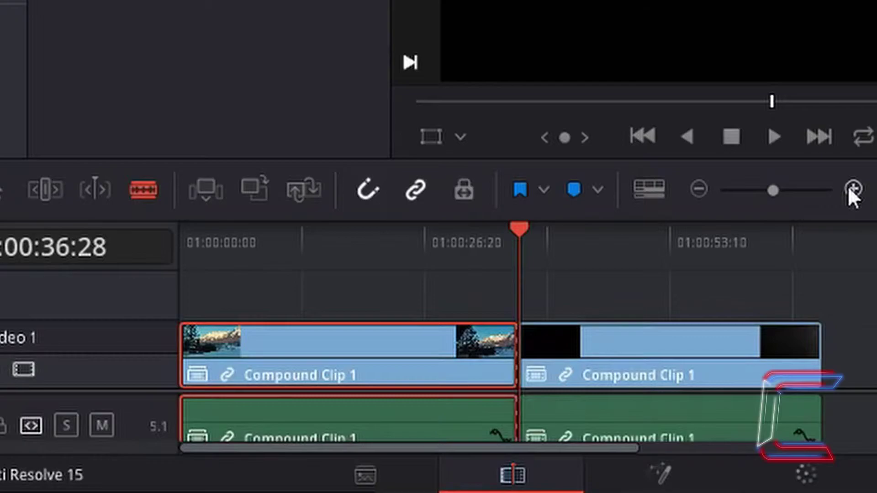
click(850, 191)
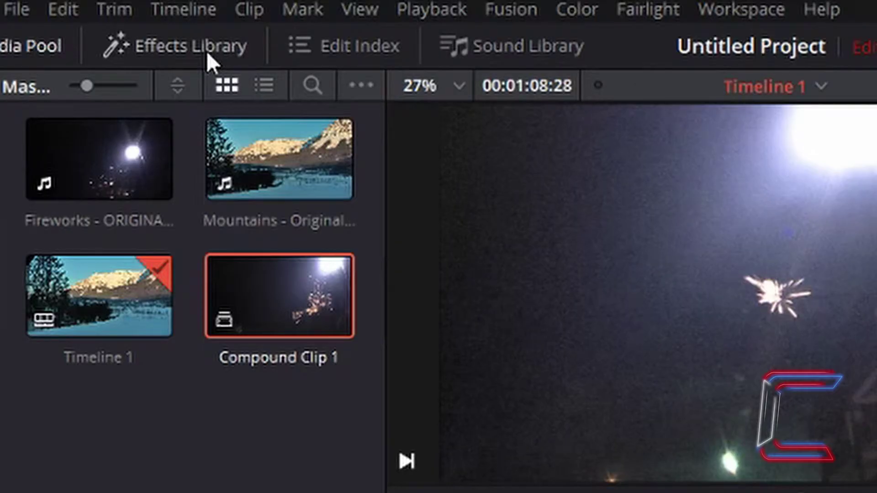
Drag Blur Dissolve from the Effects Library's Video Transitions onto the edit point between the pieces.
click(206, 50)
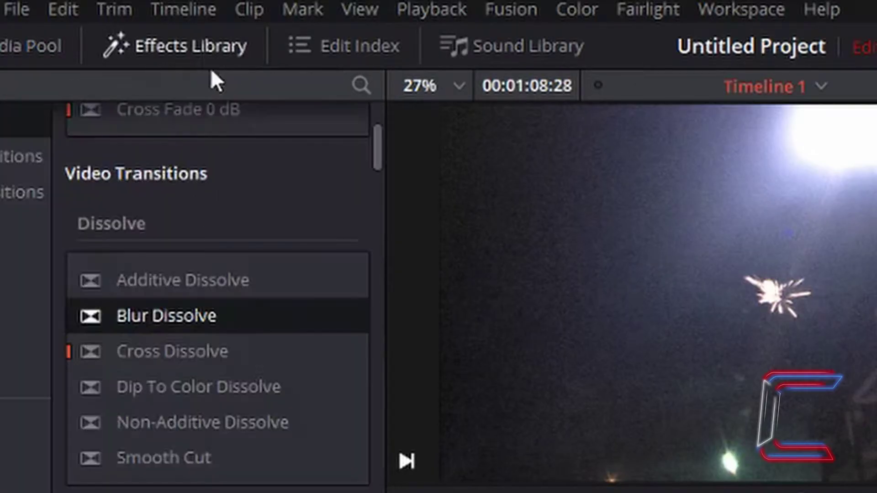
scroll(224, 150, up, 5)
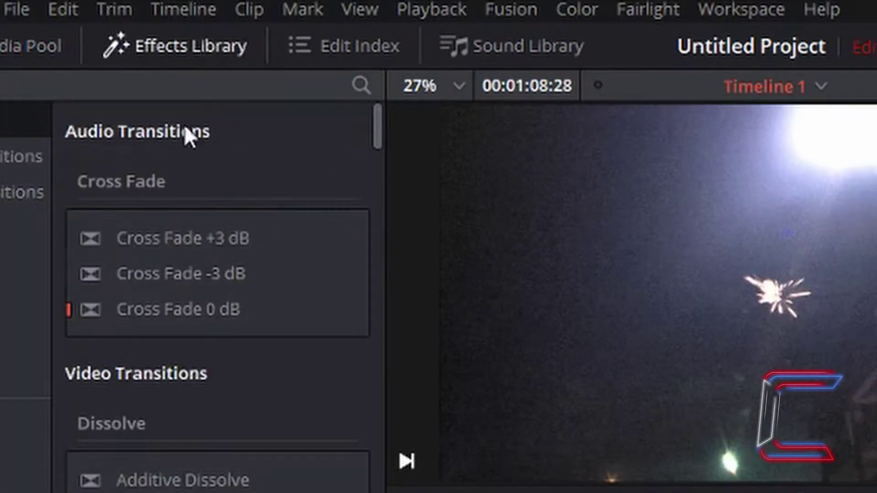
scroll(226, 196, down, 3)
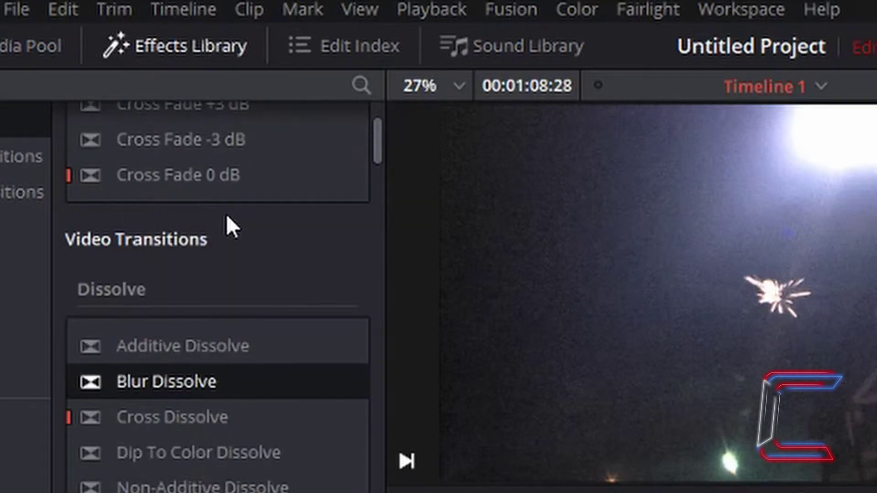
scroll(227, 214, down, 2)
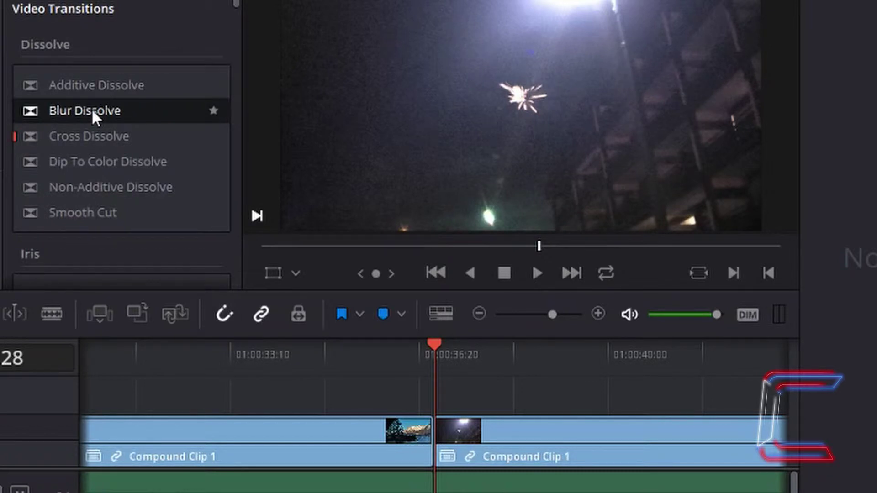
drag(92, 111, 434, 426)
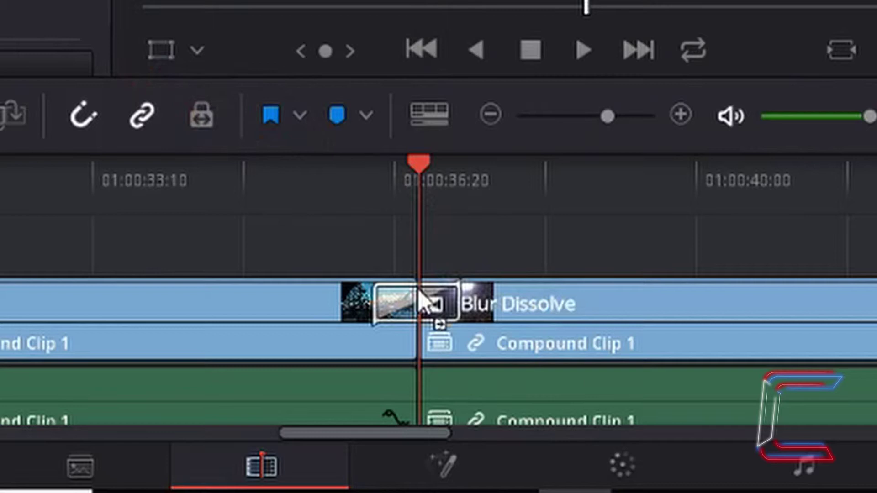
drag(419, 289, 408, 286)
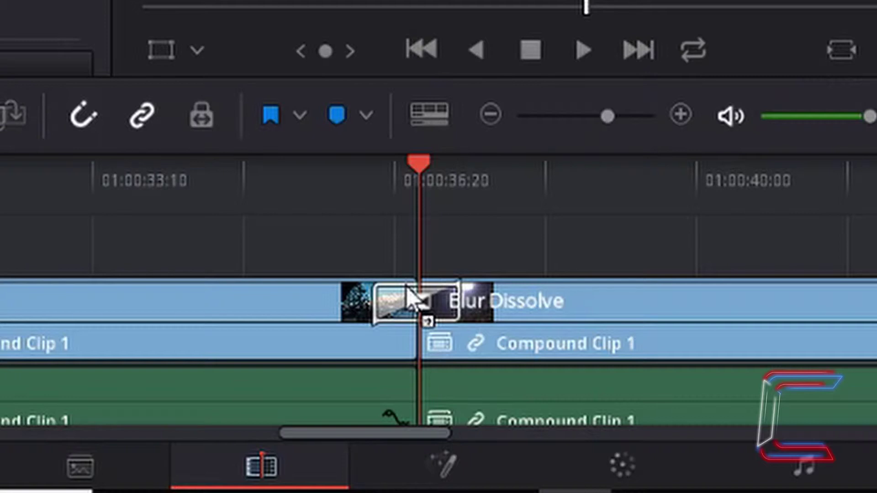
drag(407, 288, 408, 289)
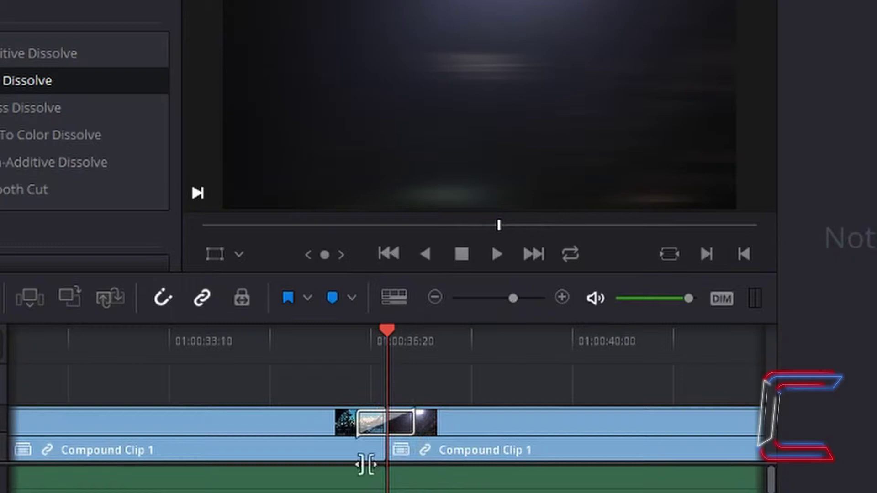
Switch timeline clips to the thin-strip clip view and select the Blur Dissolve transition.
click(392, 301)
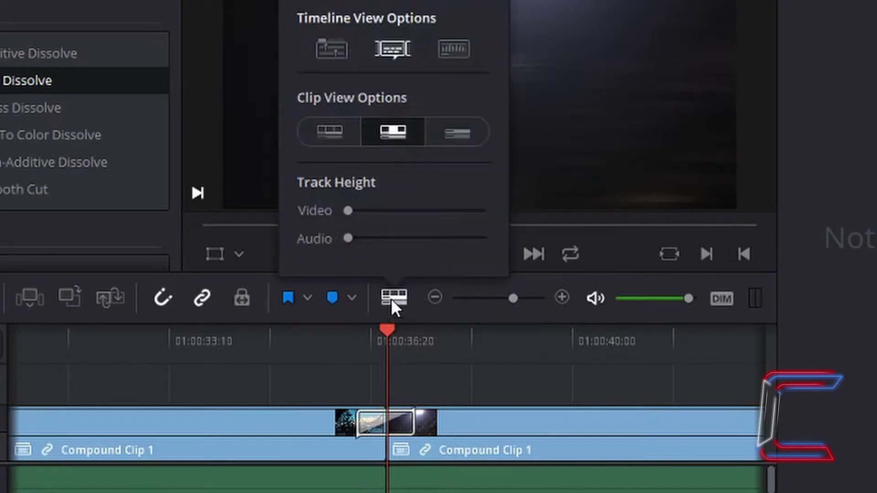
click(394, 130)
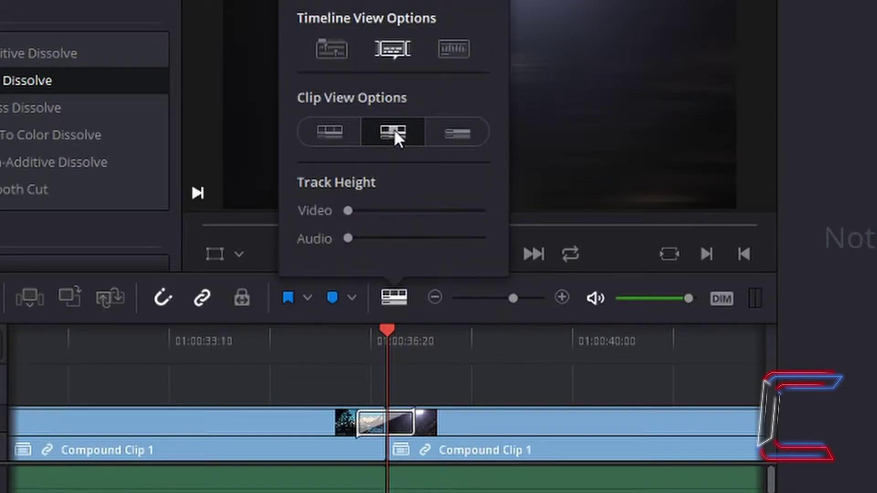
click(452, 136)
click(393, 445)
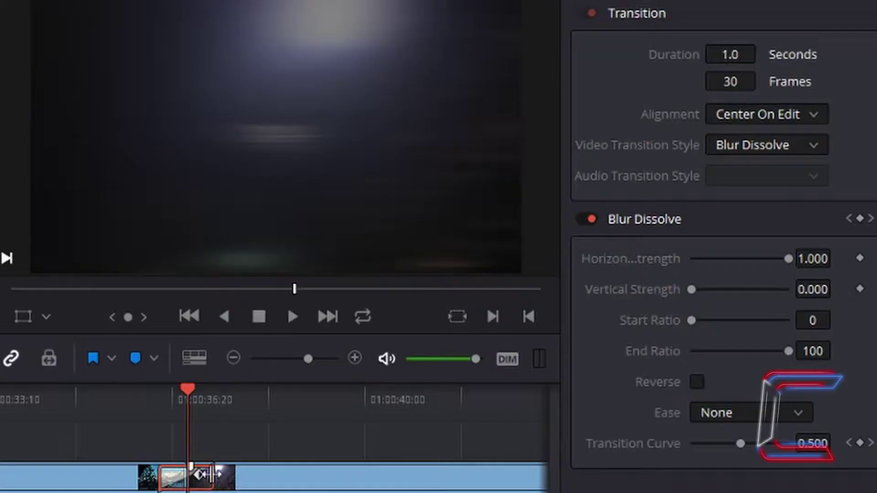
Drag the Blur Dissolve's edges until its duration reads 1.8 seconds (54 frames).
drag(778, 342, 790, 342)
drag(223, 475, 268, 476)
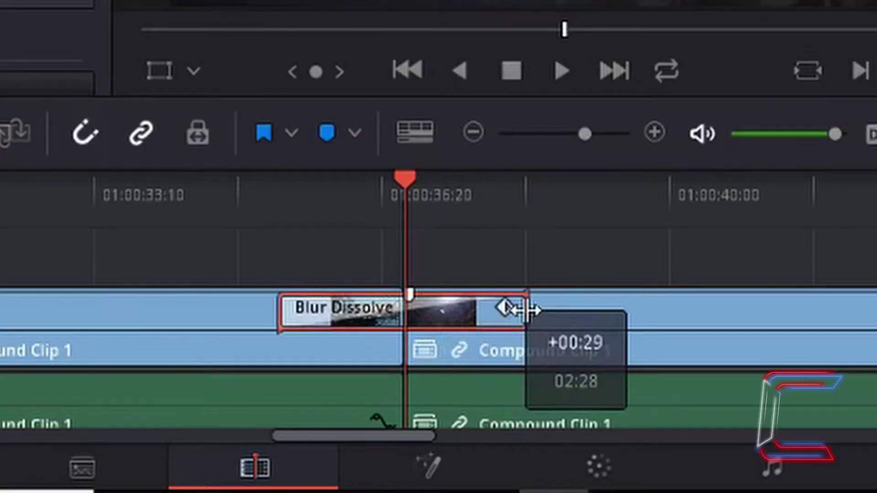
drag(525, 311, 515, 311)
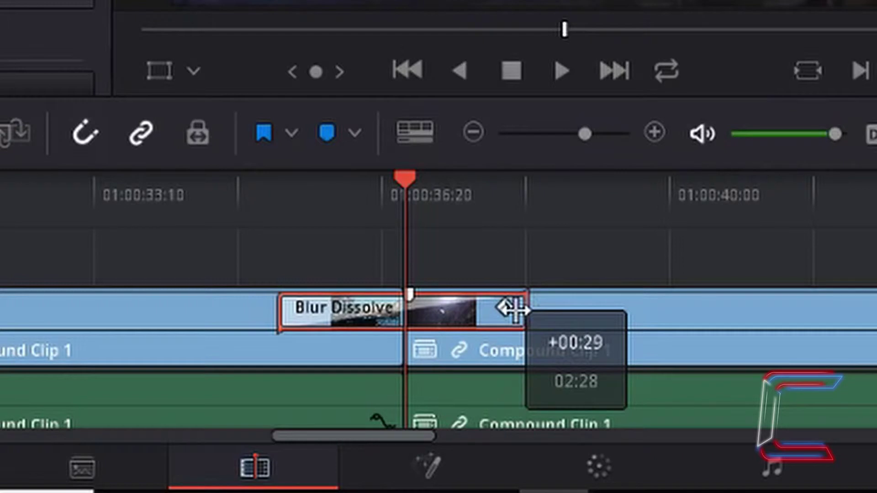
drag(514, 311, 464, 313)
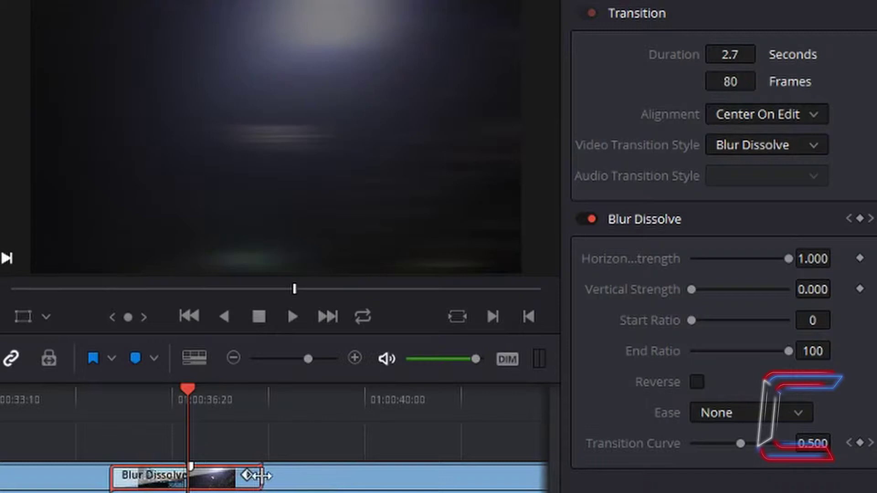
drag(250, 476, 222, 474)
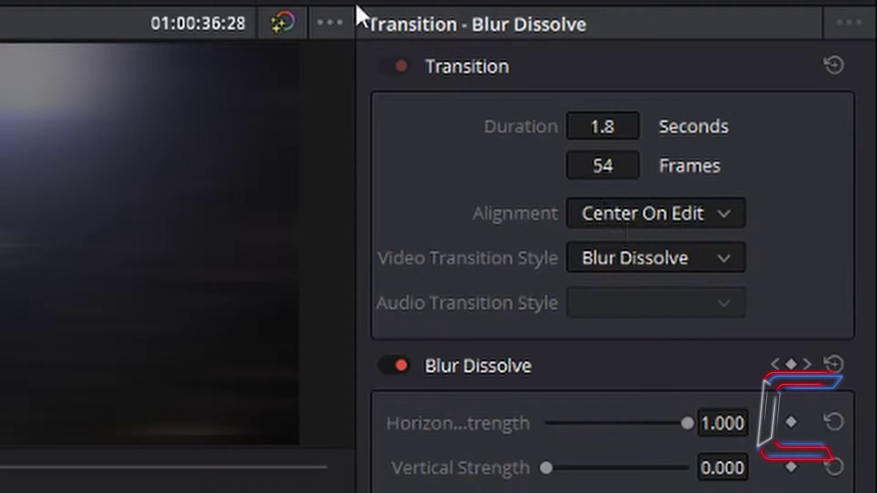
Set the transition alignment to End On Edit, then to Start On Edit.
click(638, 208)
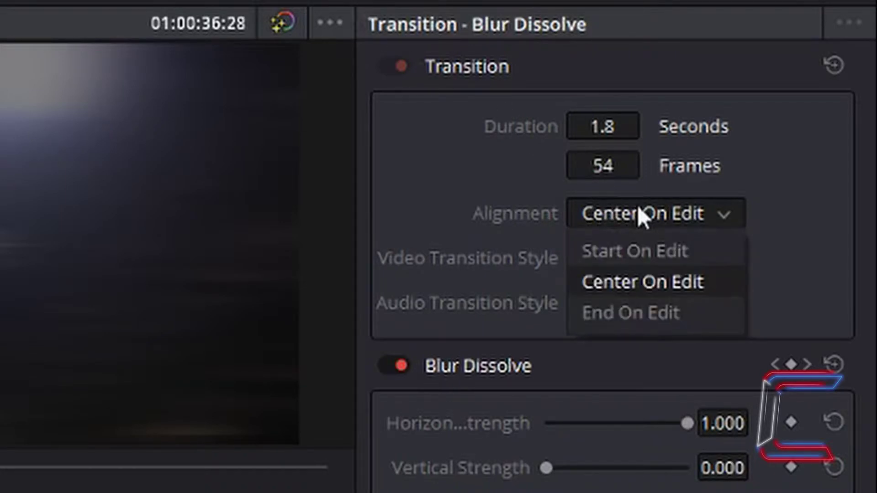
click(652, 315)
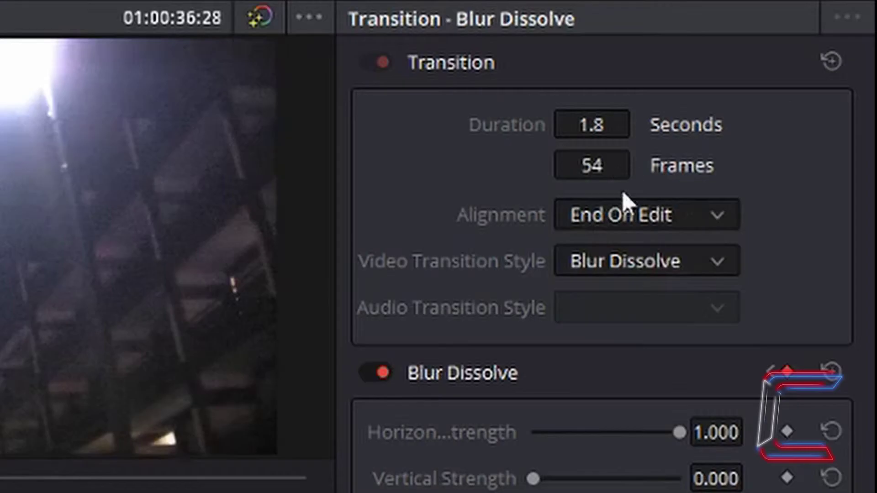
click(620, 219)
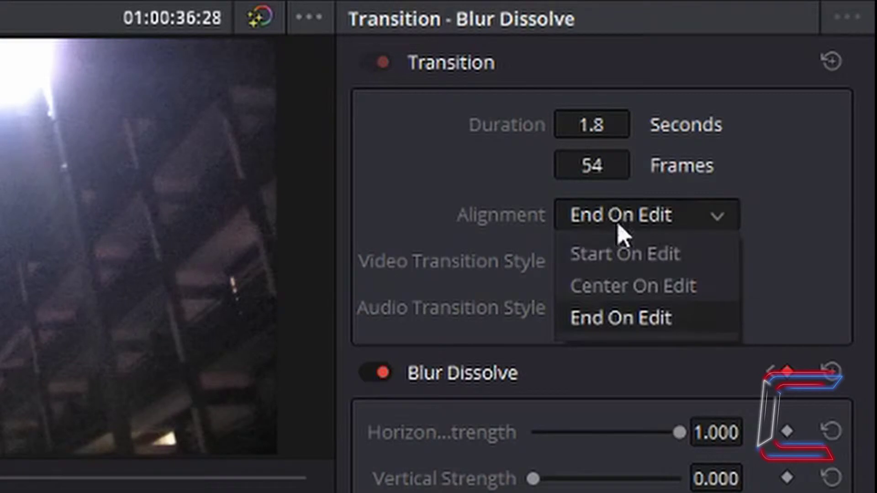
click(619, 253)
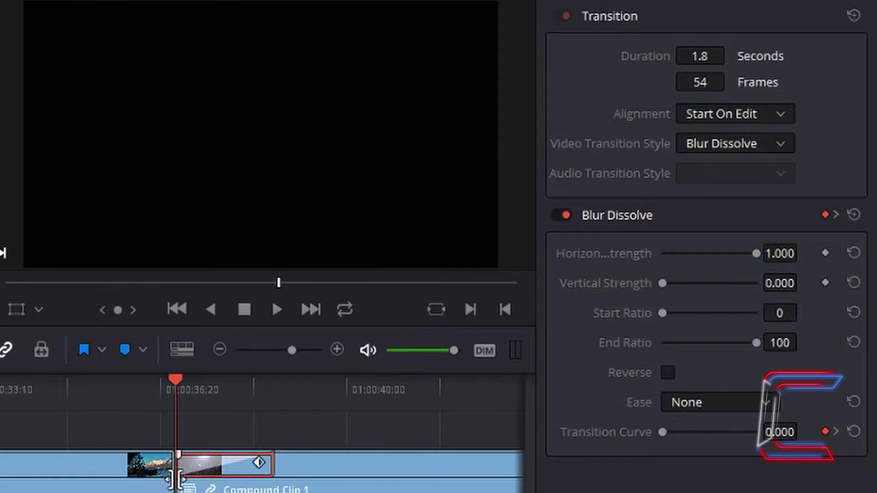
Play back the transition, then set its alignment to Center On Edit.
key(j)
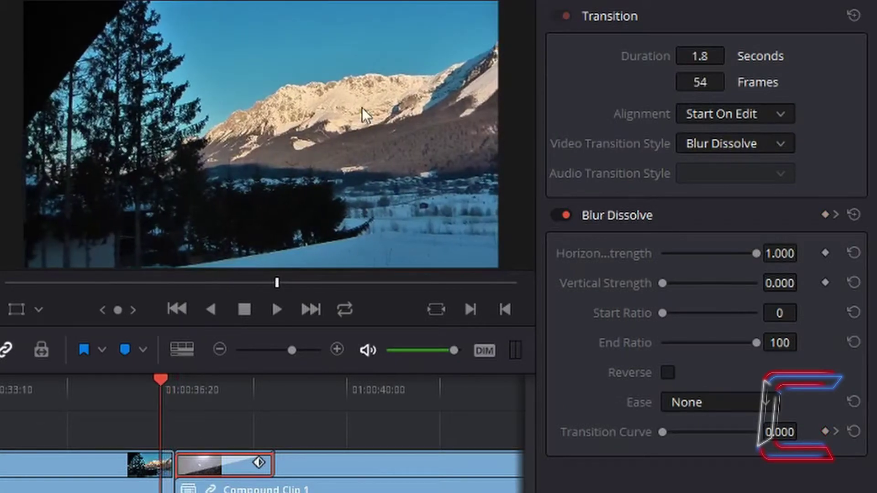
key(l)
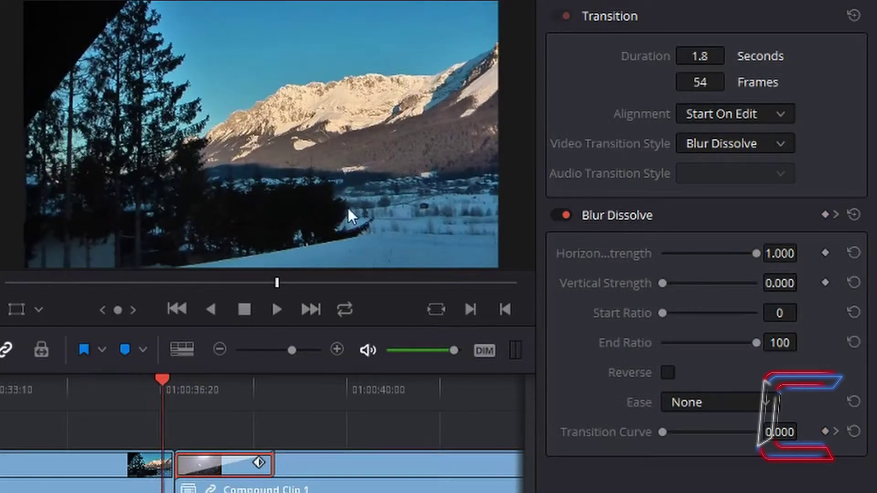
click(731, 114)
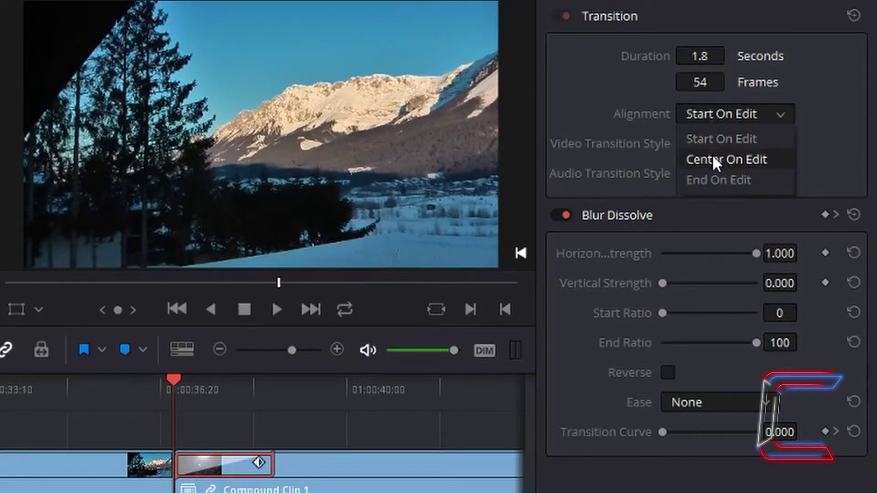
click(714, 159)
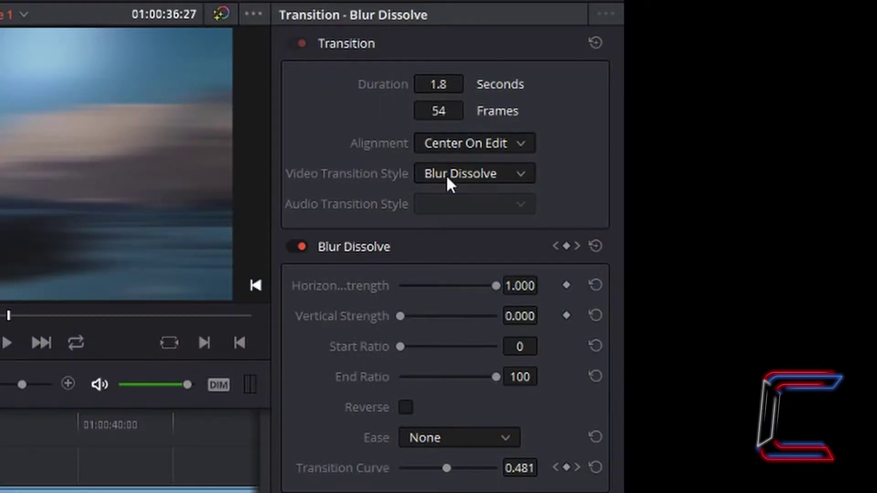
click(445, 174)
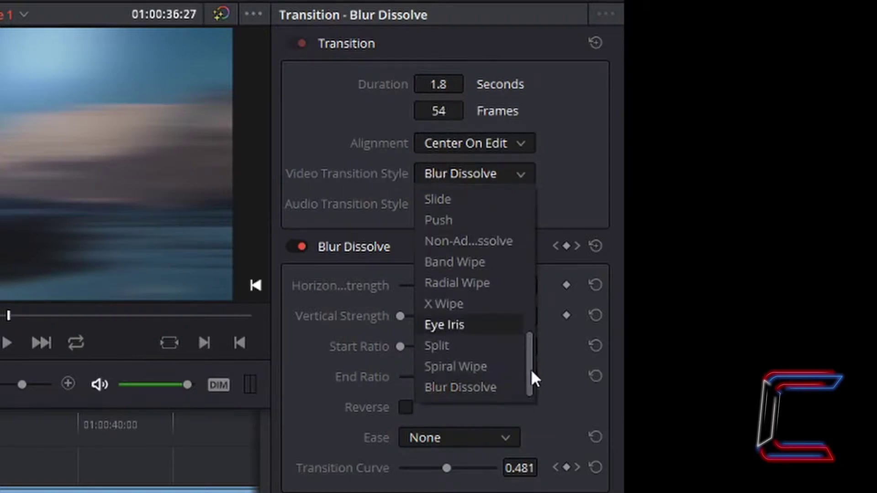
mouse_move(531, 369)
mouse_down()
mouse_move(515, 238)
mouse_move(530, 233)
mouse_move(548, 373)
mouse_up()
click(566, 180)
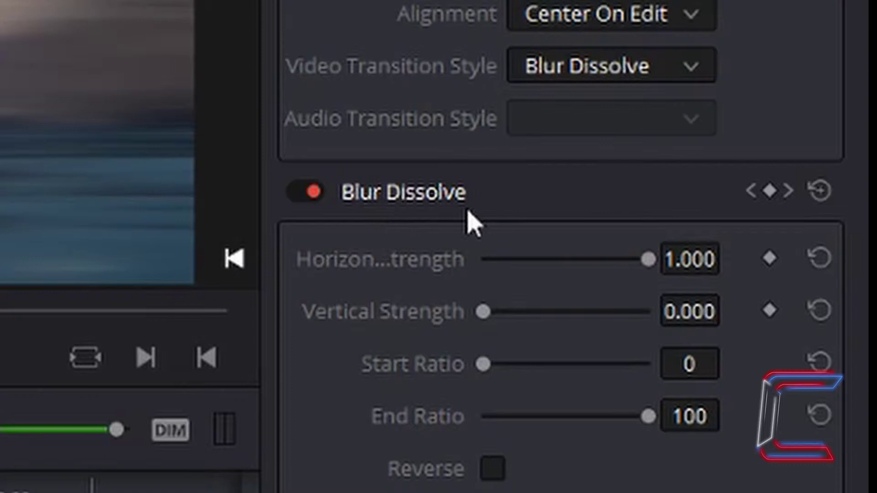
Test Horizontal Strength values and return it to 1.000, then raise Vertical Strength to 1.000.
drag(648, 260, 523, 259)
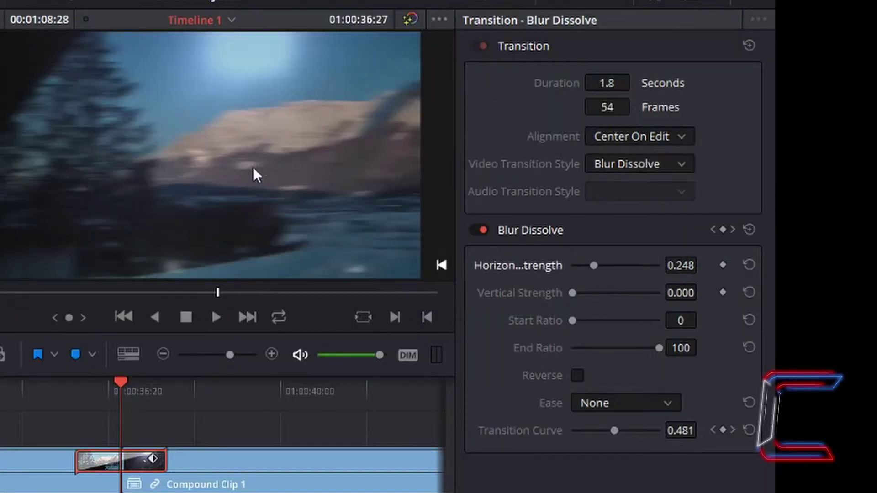
drag(593, 267, 692, 279)
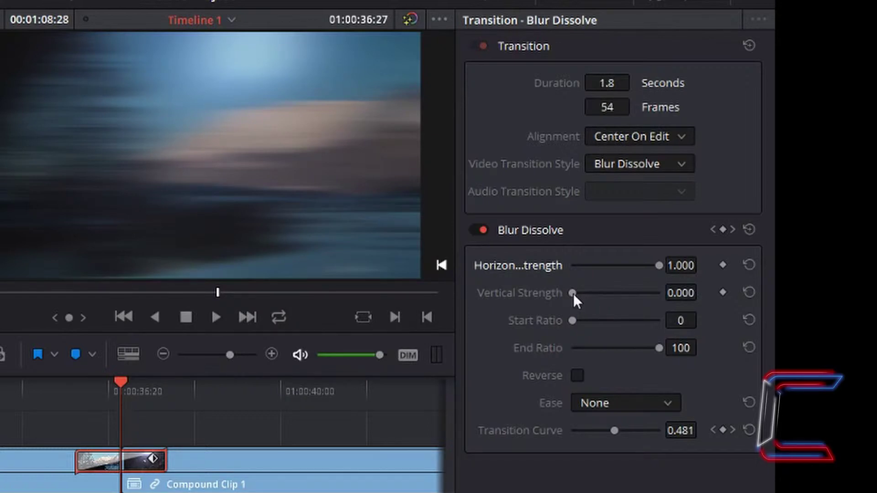
drag(574, 294, 662, 293)
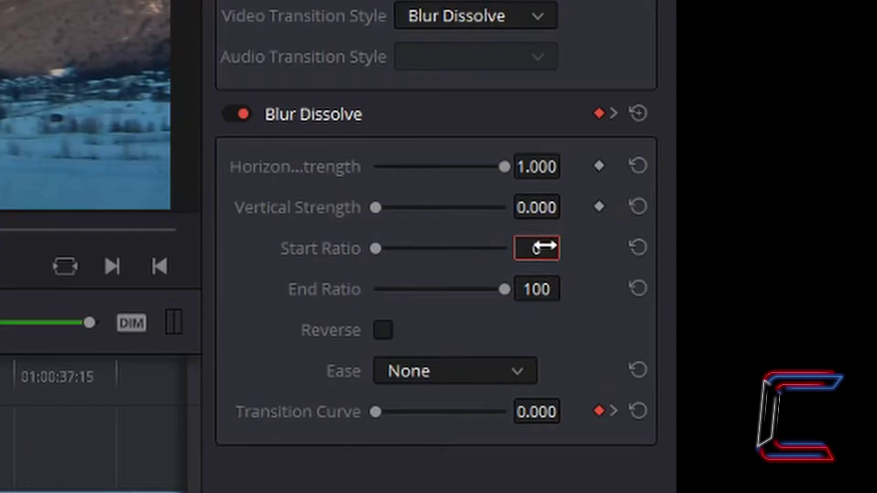
Set Start Ratio to 50, step frame by frame through the cut, then move the playhead to 01:00:37:13.
text(50)
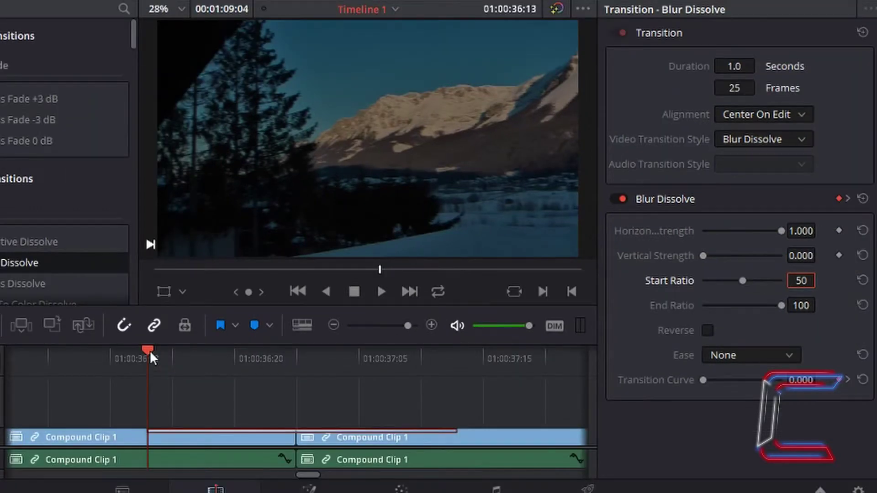
key(Left)
key(Left)
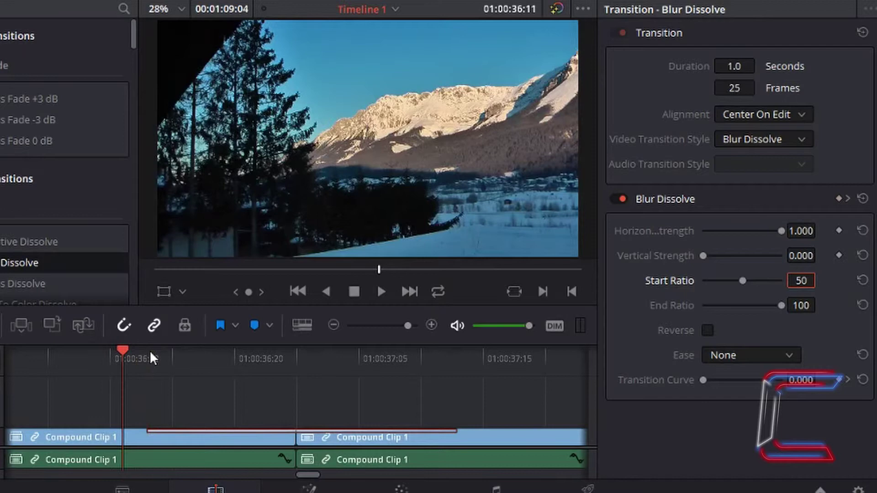
key(Right)
key(Right)
key(Right)
key(Left)
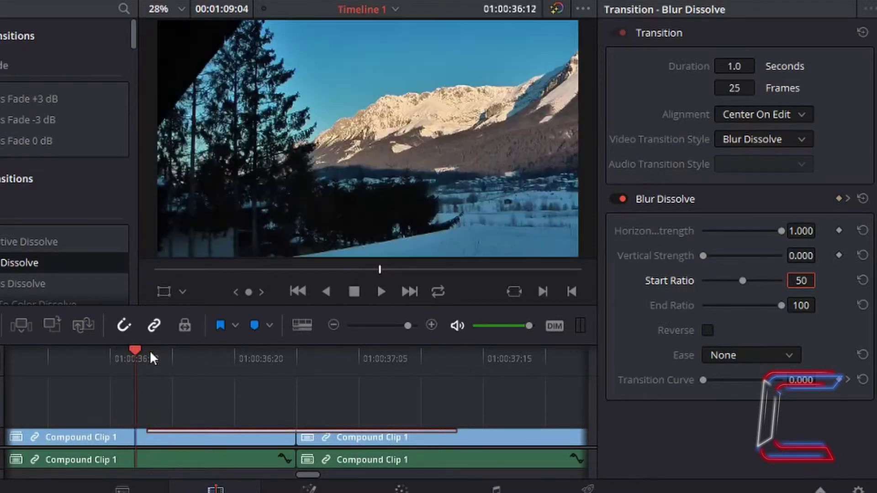
key(Left)
key(Right)
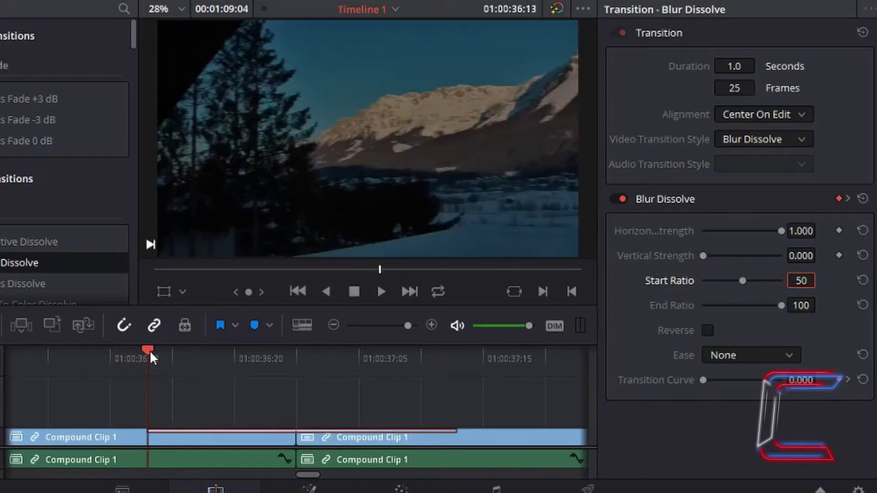
key(Left)
key(Right)
key(Left)
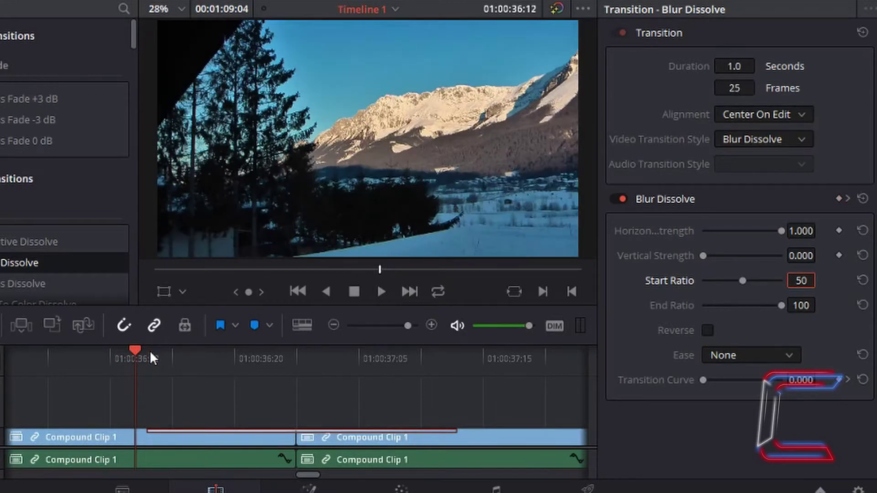
key(Right)
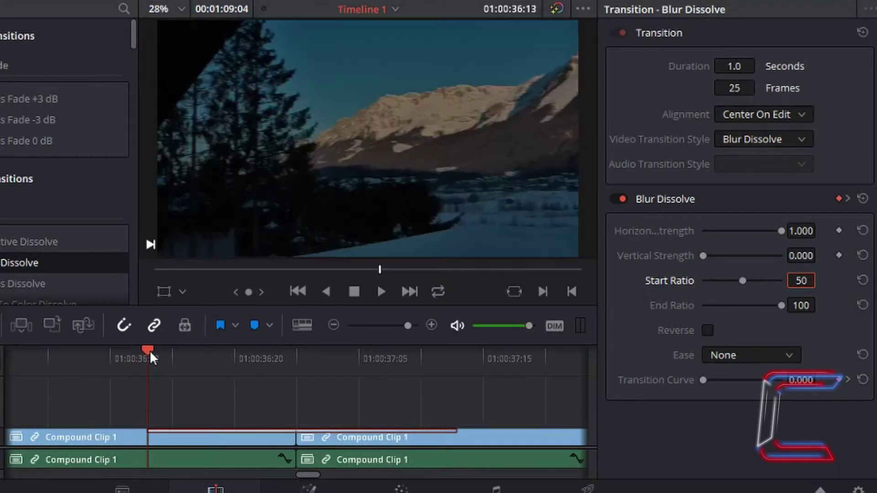
key(Left)
key(Right)
key(Left)
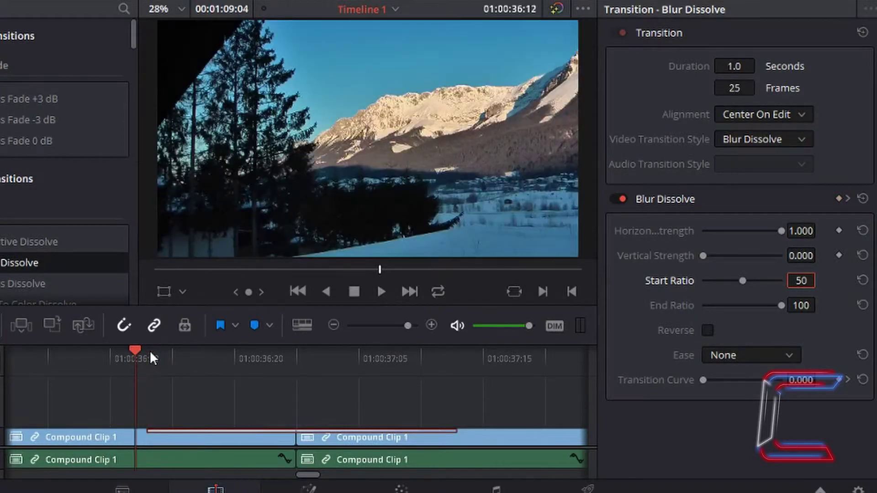
key(Right)
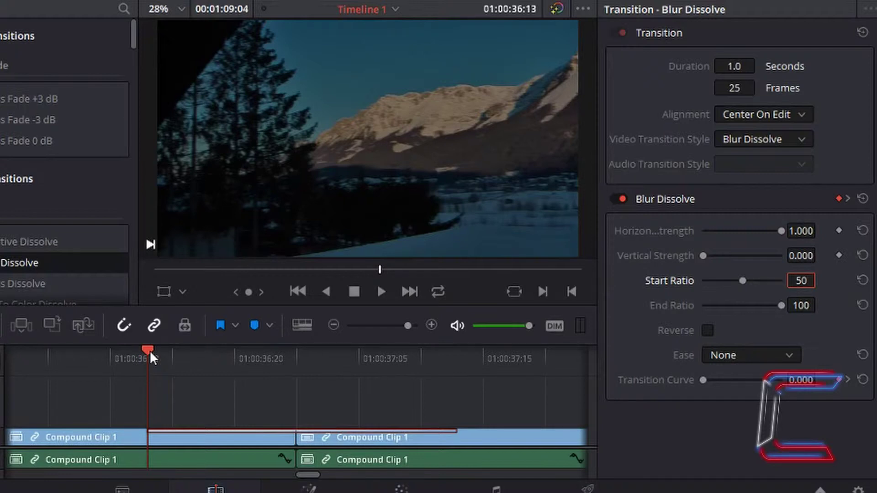
drag(149, 350, 460, 349)
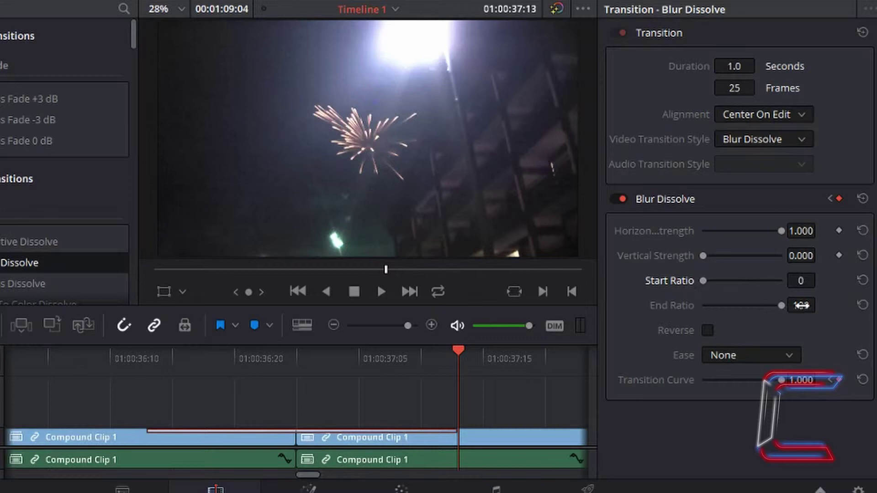
Set End Ratio to 50 and scrub the playhead from 01:00:37:07 back toward 01:00:37:00.
click(803, 306)
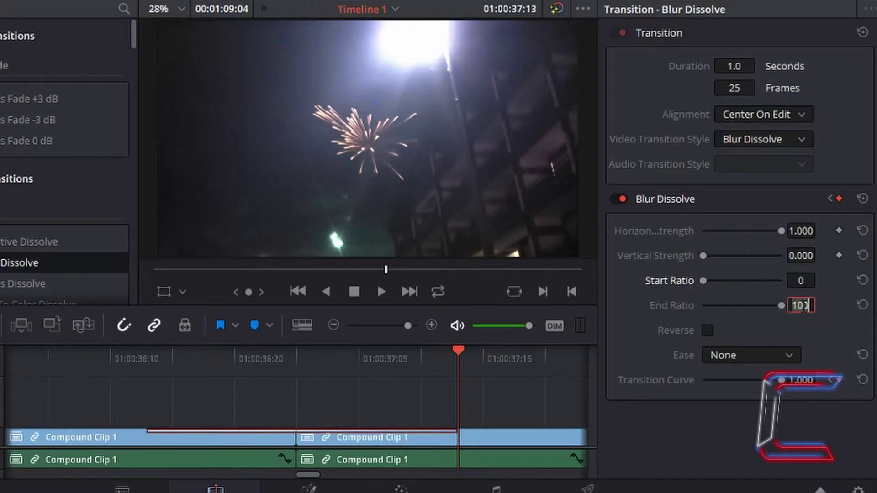
key(BackSpace)
key(BackSpace)
key(BackSpace)
text(50)
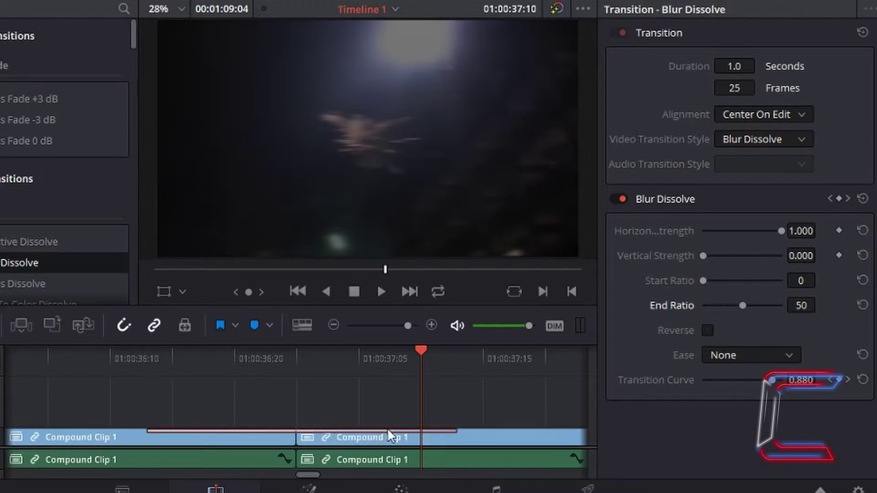
click(379, 355)
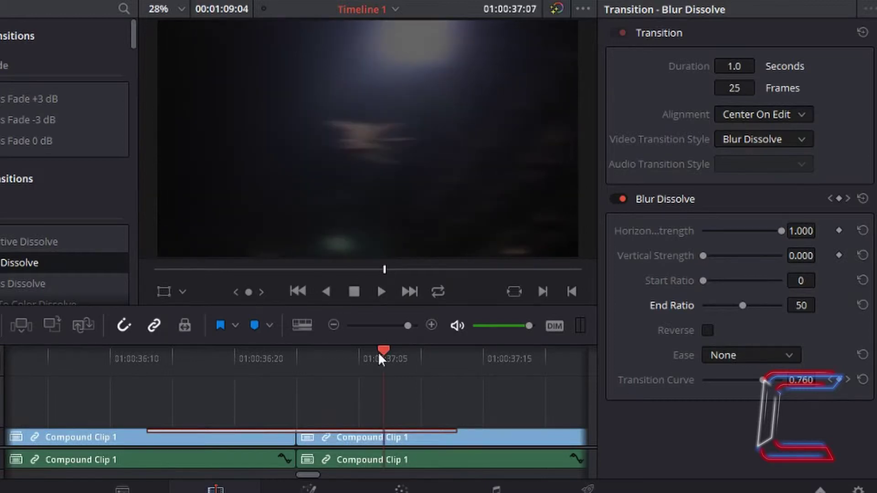
drag(377, 352, 355, 363)
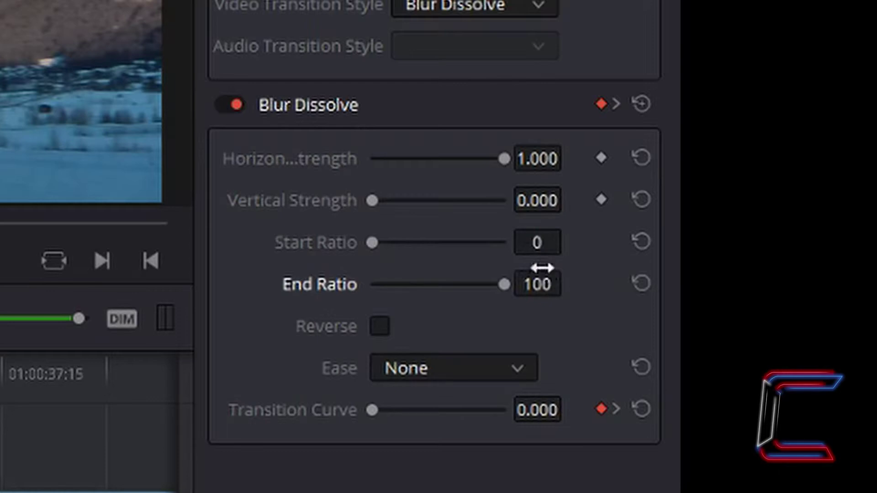
Turn on Reverse for the Blur Dissolve and scrub the playhead back across it.
click(379, 326)
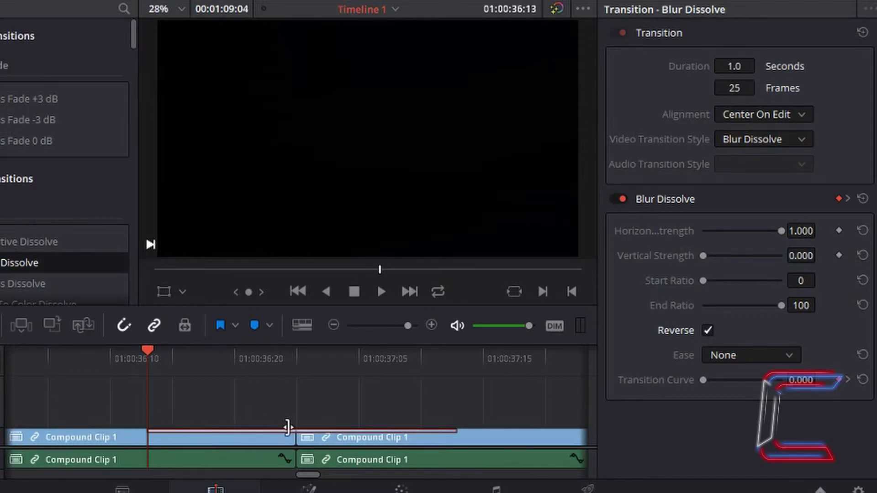
drag(457, 371, 297, 369)
right_click(297, 370)
click(298, 347)
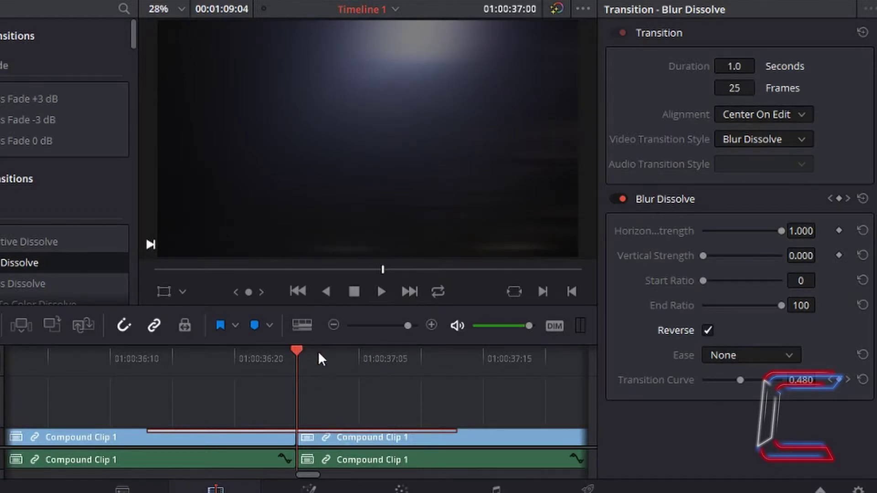
Preview the reversed transition by scrubbing between 01:00:37:00 and 01:00:37:07.
drag(318, 351, 448, 365)
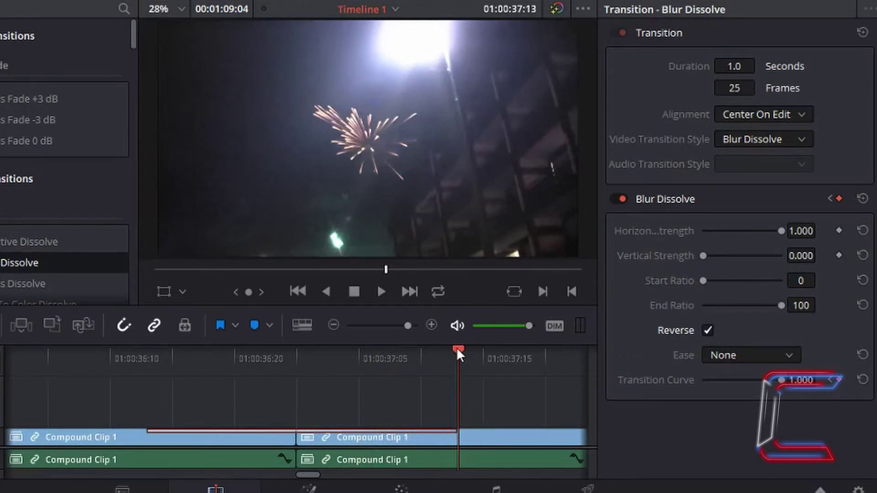
drag(456, 347, 300, 381)
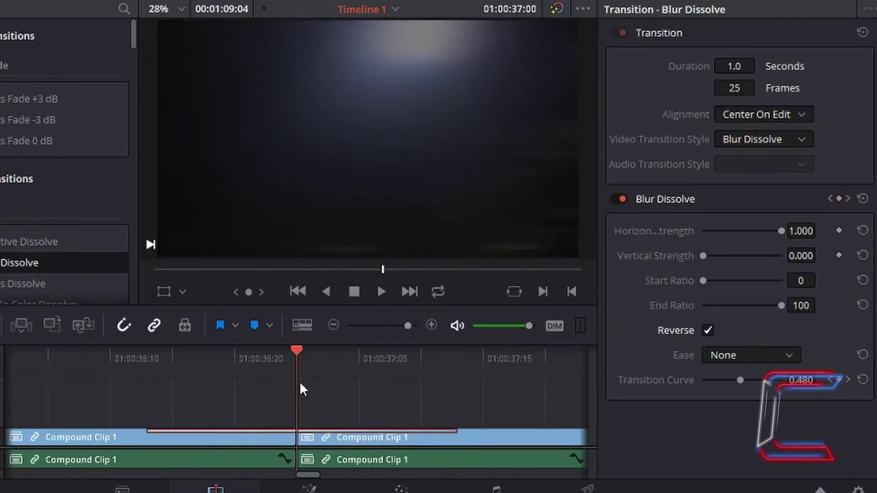
drag(297, 350, 445, 357)
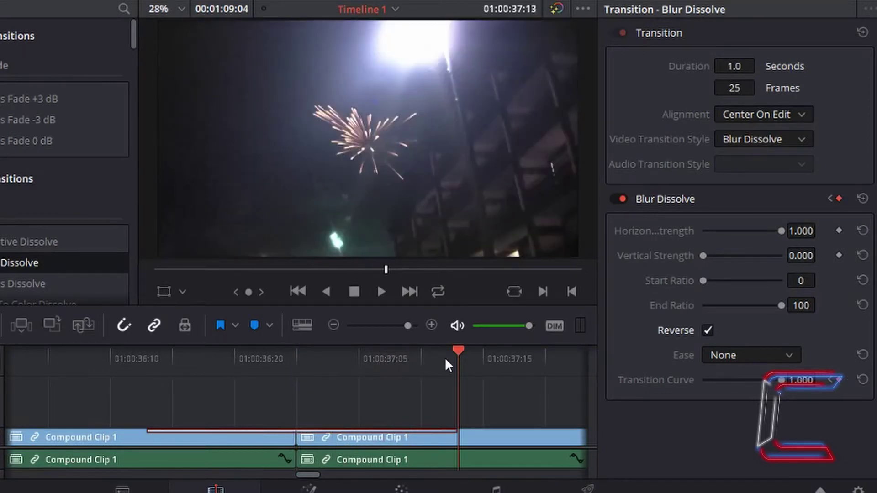
key(Left)
key(Left)
key(Left)
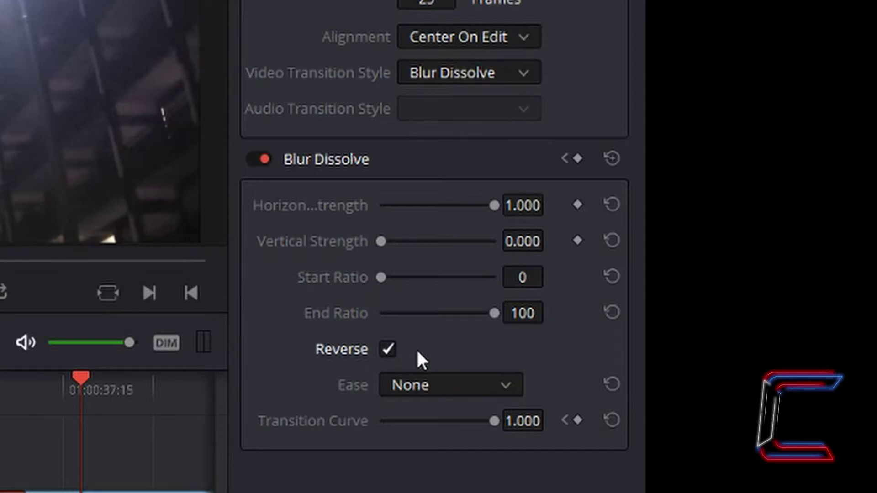
Turn Reverse off and delete the Blur Dissolve from the cut.
click(389, 349)
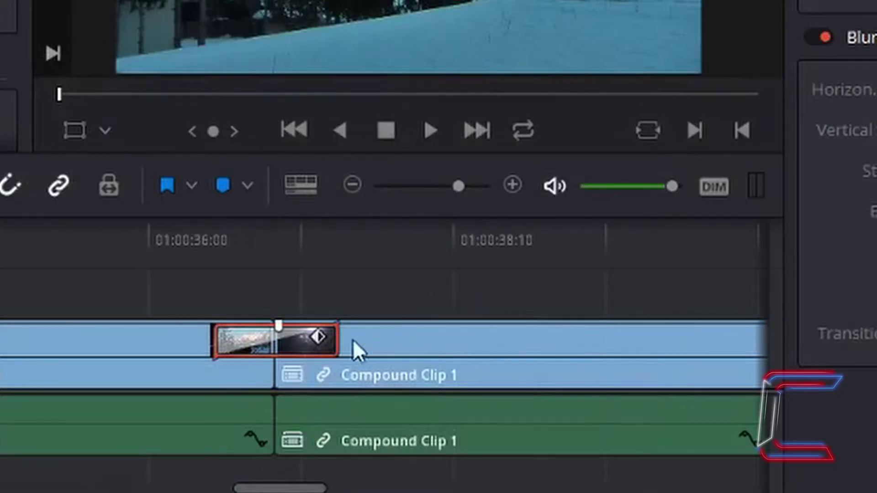
right_click(295, 339)
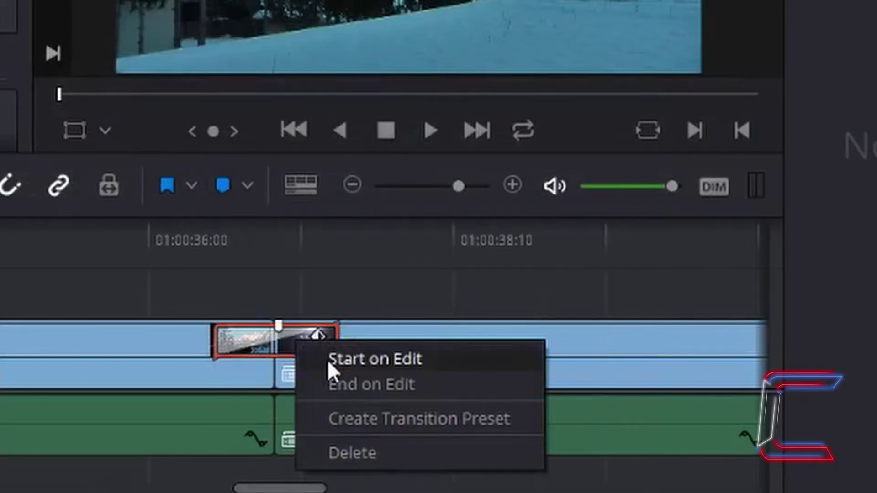
click(372, 453)
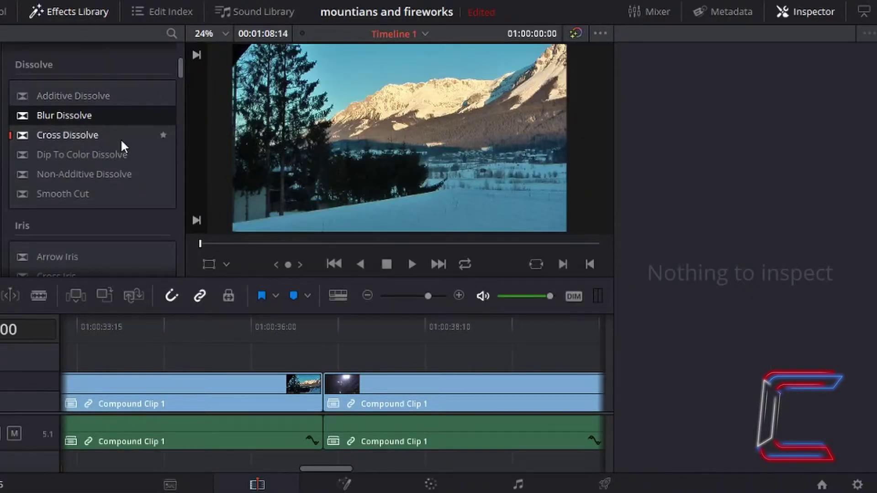
Scroll the Video Transitions list down and back up to the Iris group.
scroll(121, 141, down, 10)
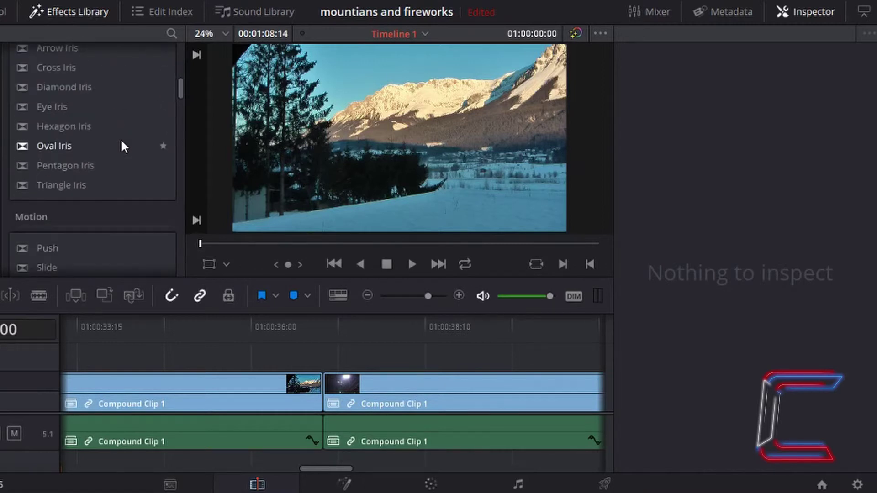
scroll(122, 146, down, 12)
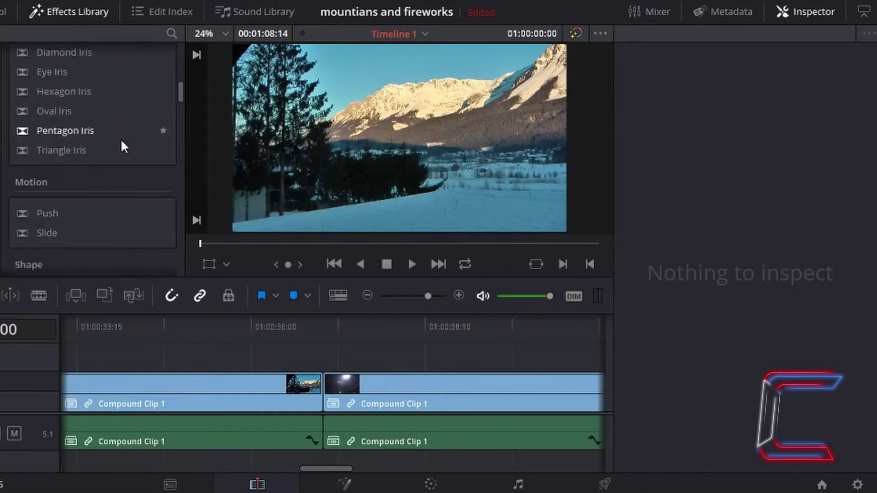
scroll(122, 143, down, 8)
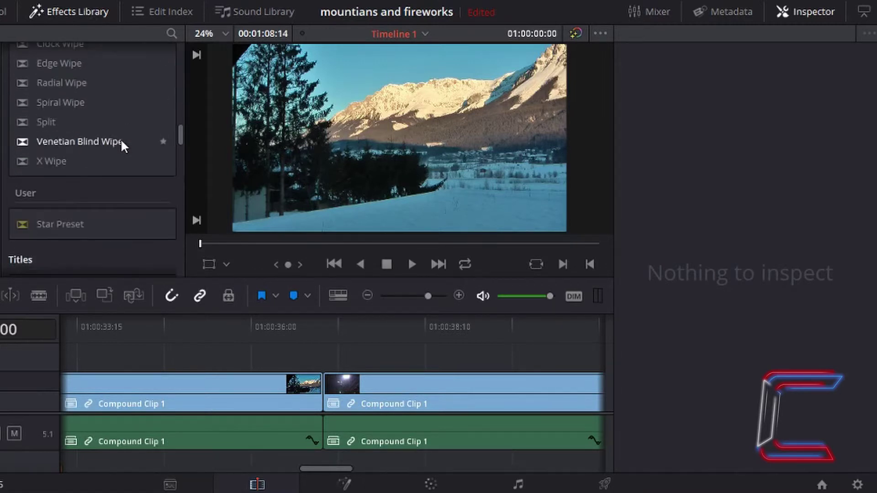
scroll(121, 139, down, 3)
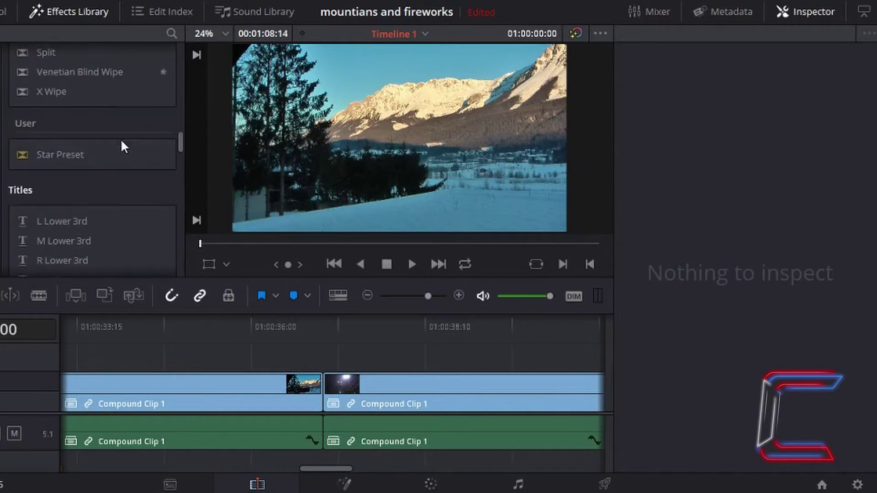
scroll(121, 138, up, 7)
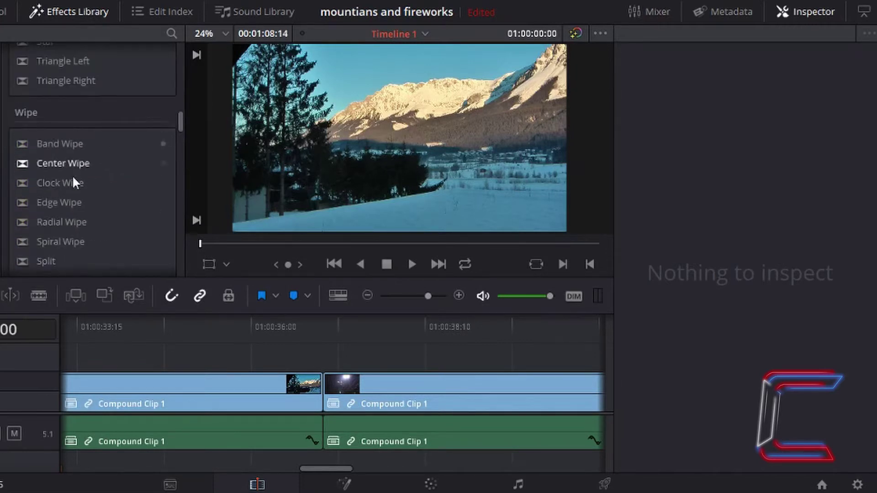
scroll(72, 175, up, 8)
Drag Hexagon Iris from the Iris group onto the cut between the two Compound Clip 1 pieces.
scroll(74, 180, up, 3)
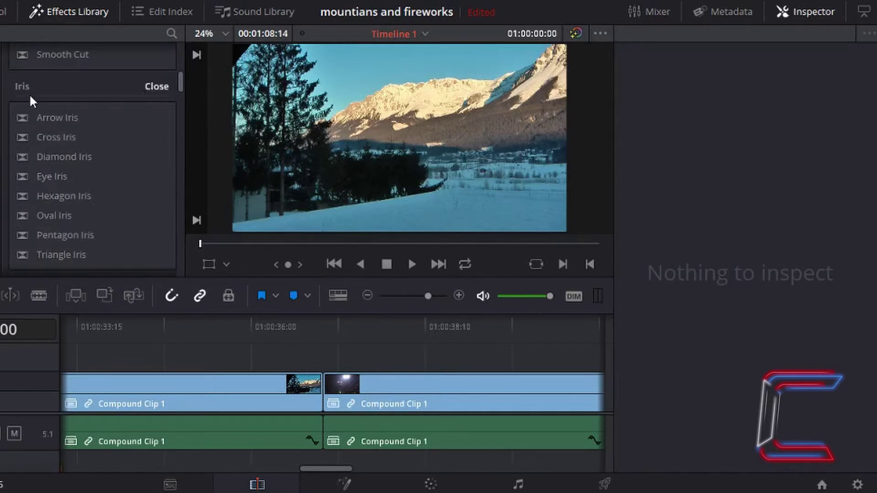
click(67, 195)
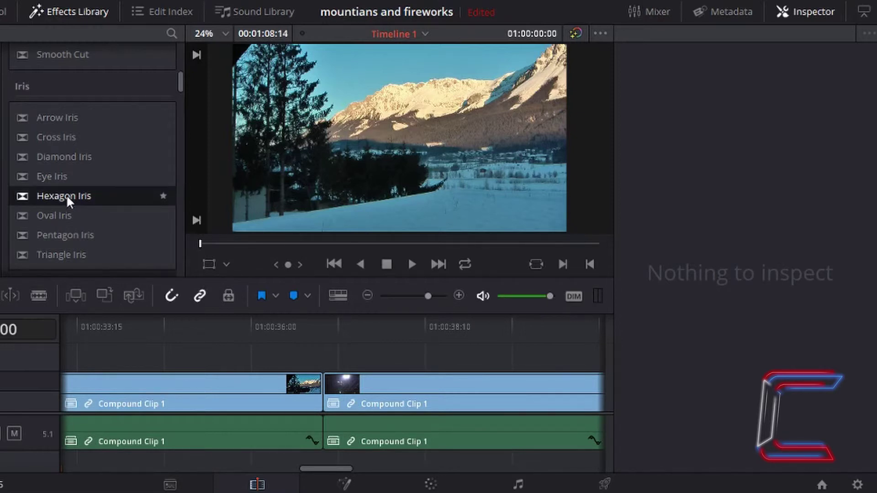
drag(67, 195, 324, 387)
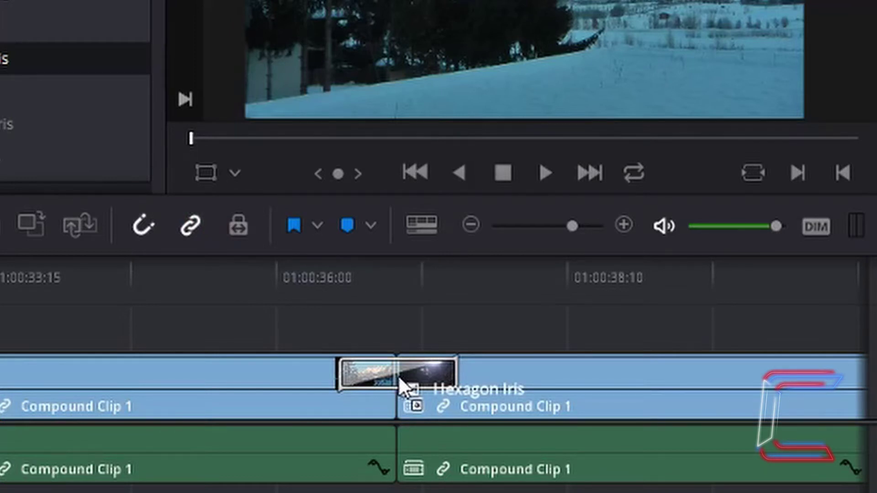
drag(398, 375, 401, 379)
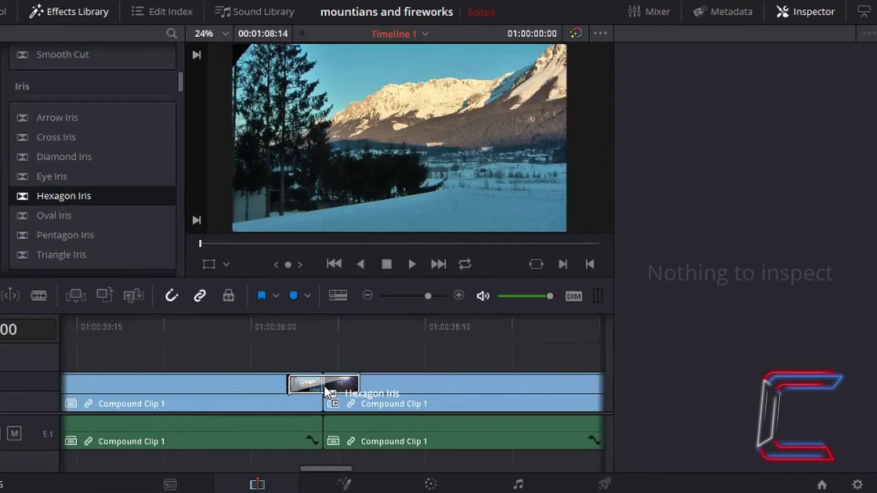
drag(325, 388, 324, 384)
Select the hexagon iris transition and set its border colour to yellow-green (#aaff00).
click(336, 382)
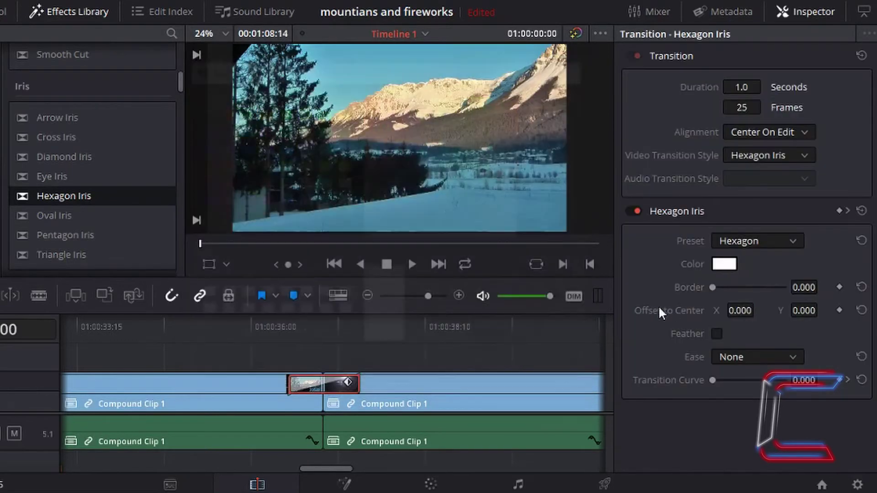
click(728, 265)
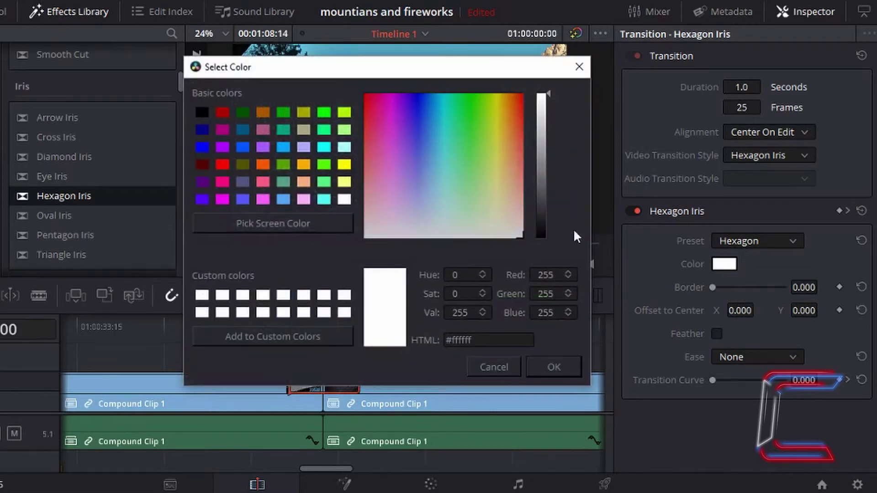
click(346, 114)
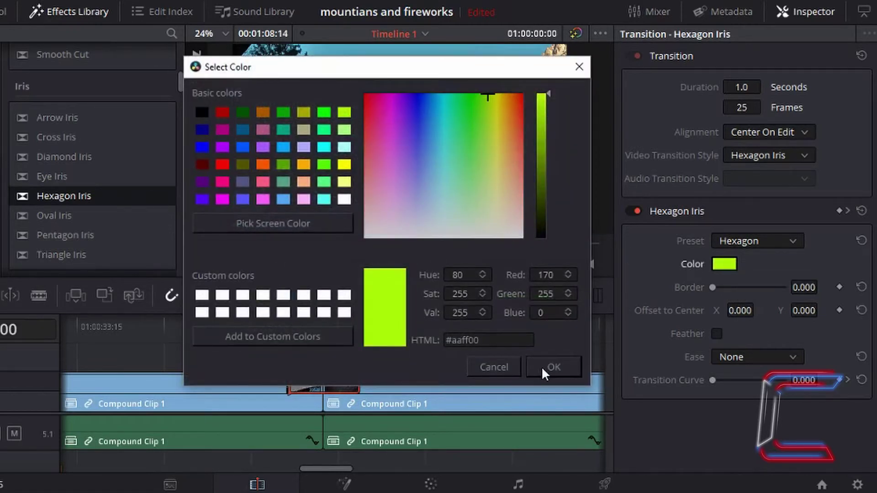
click(550, 367)
Preview the transition and set the iris border width to 10.
drag(265, 328, 273, 325)
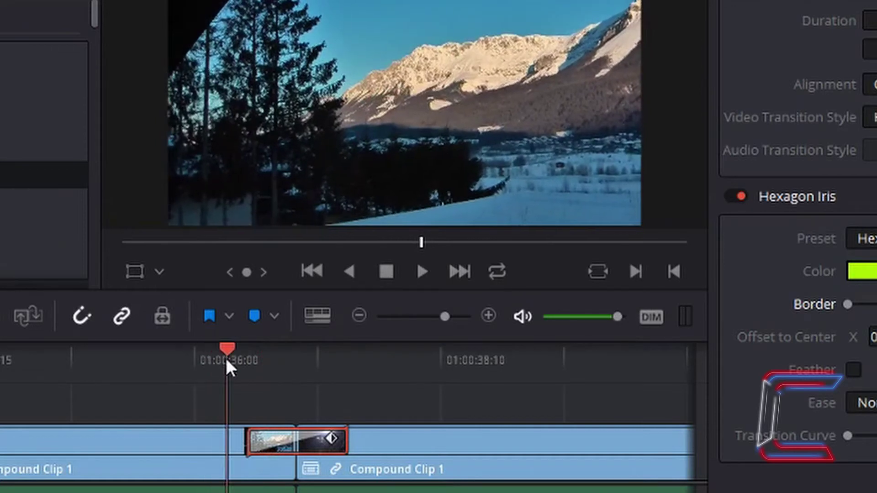
drag(227, 362, 274, 377)
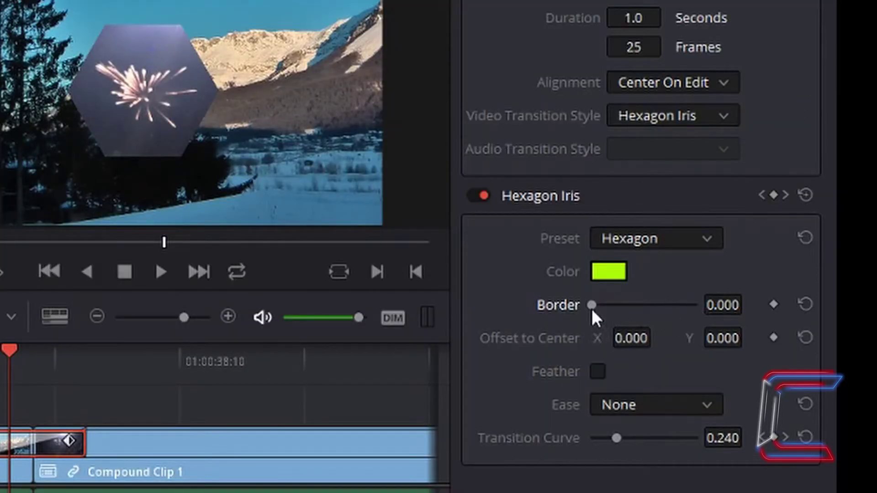
drag(591, 309, 618, 308)
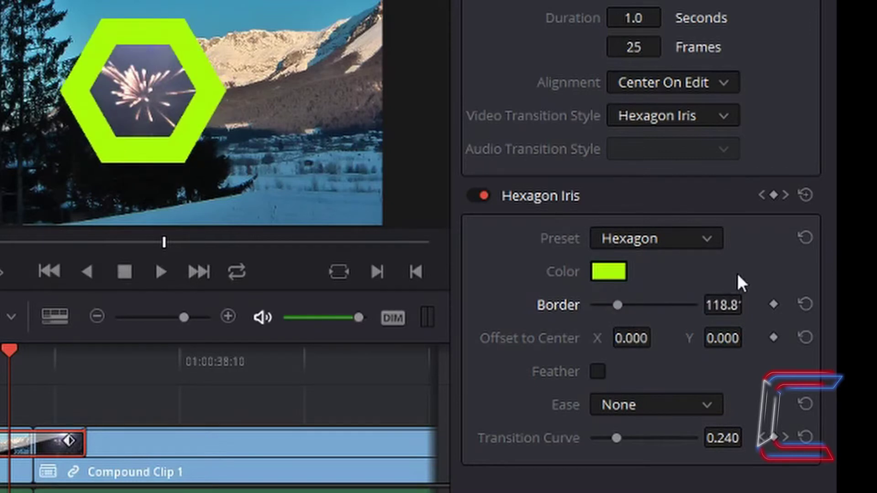
click(720, 302)
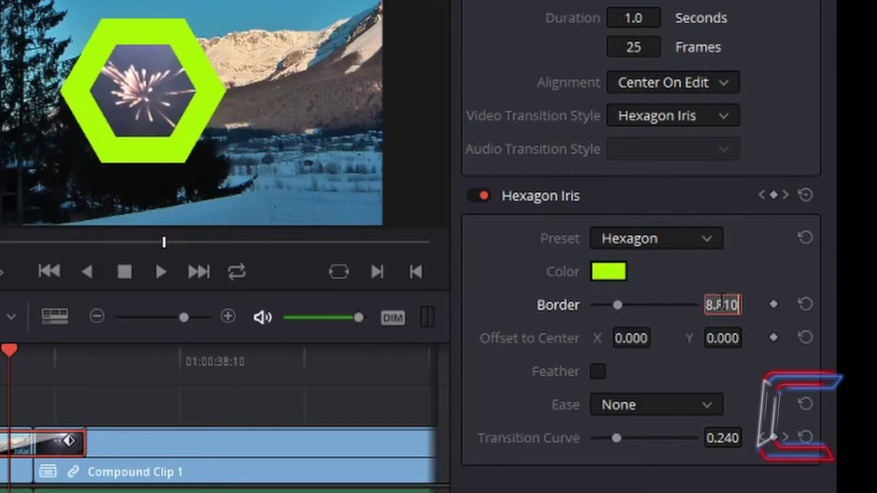
text(10)
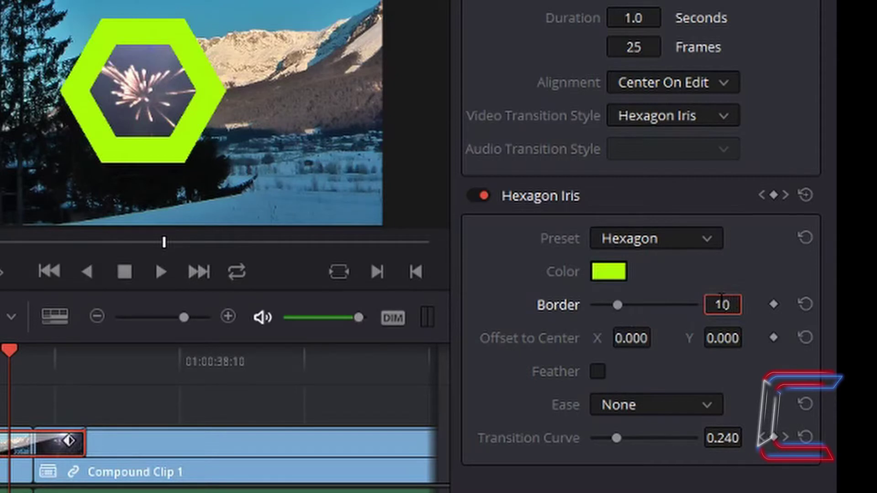
key(Return)
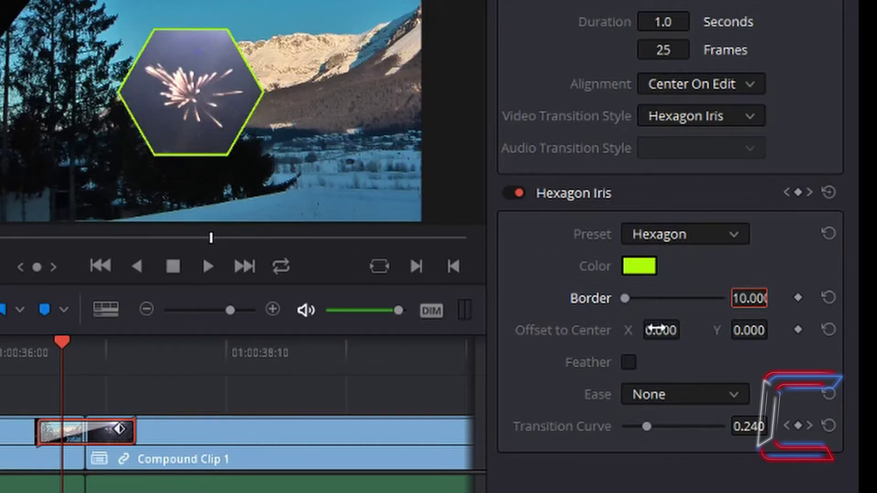
drag(658, 328, 612, 328)
drag(685, 330, 678, 331)
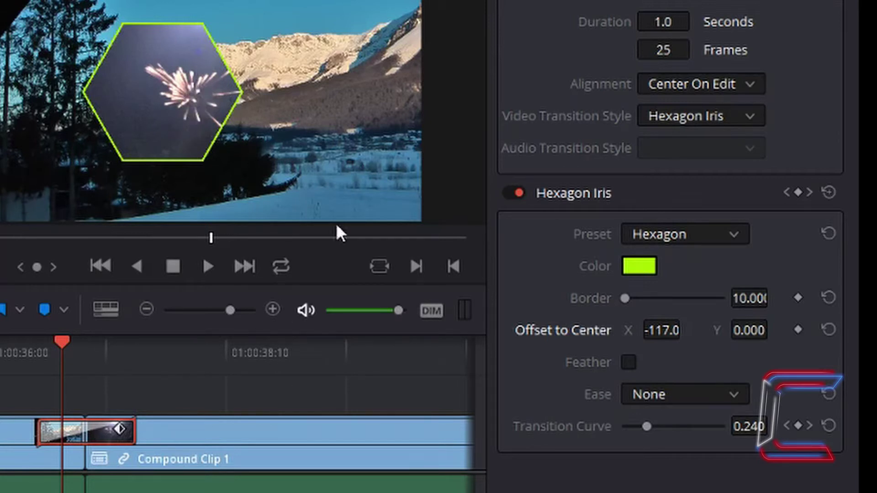
drag(663, 330, 689, 328)
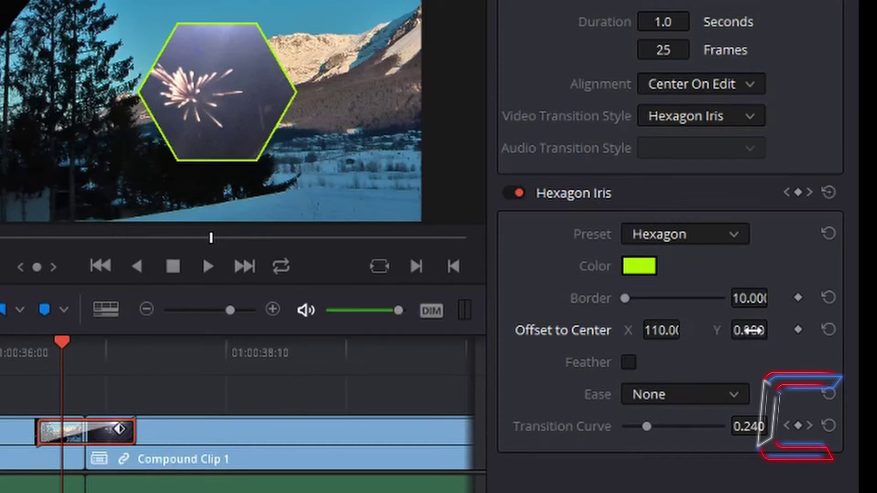
drag(751, 331, 774, 329)
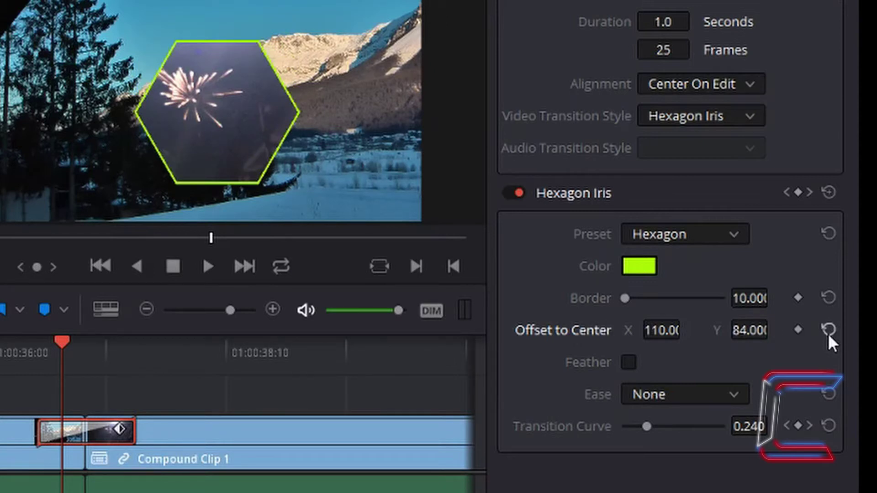
click(828, 331)
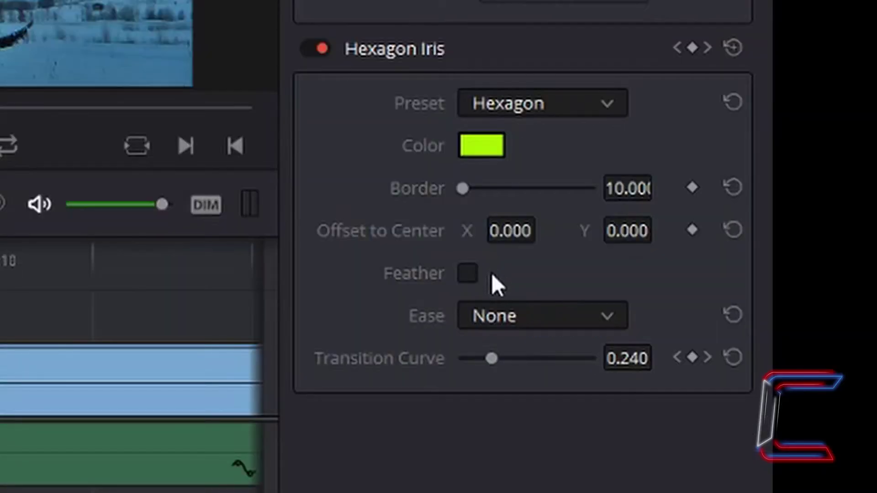
click(468, 273)
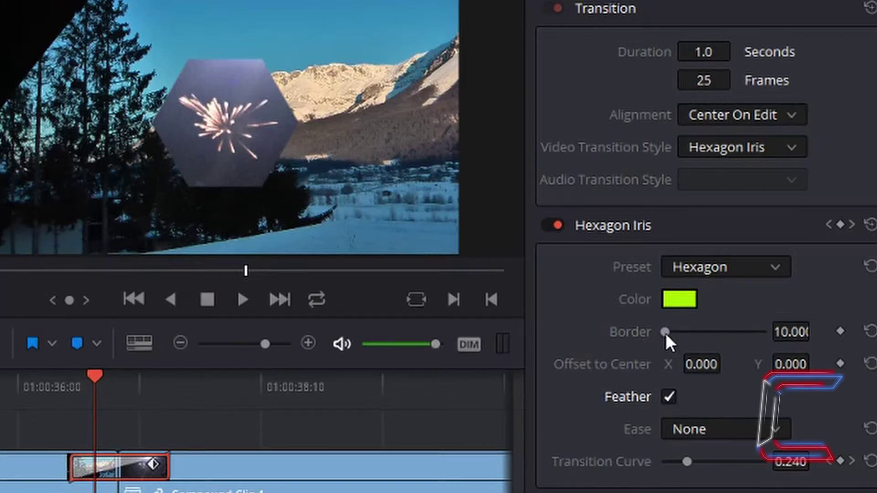
drag(666, 334, 681, 333)
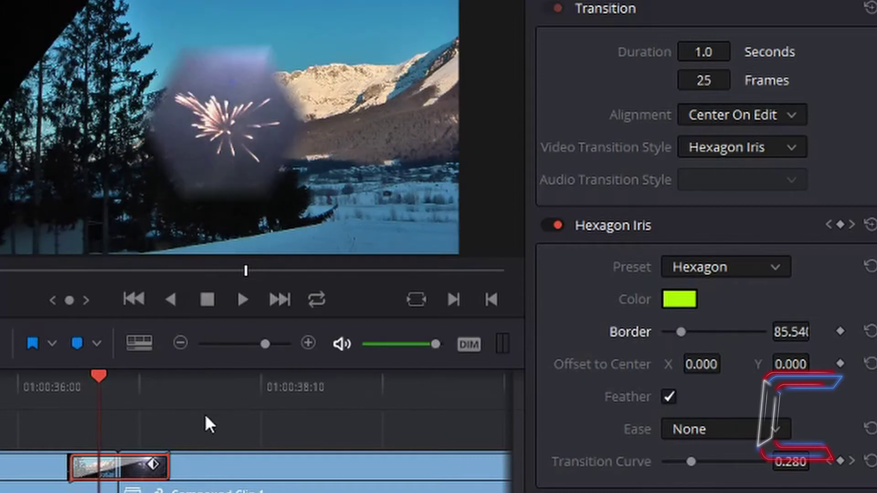
key(Right)
key(Right)
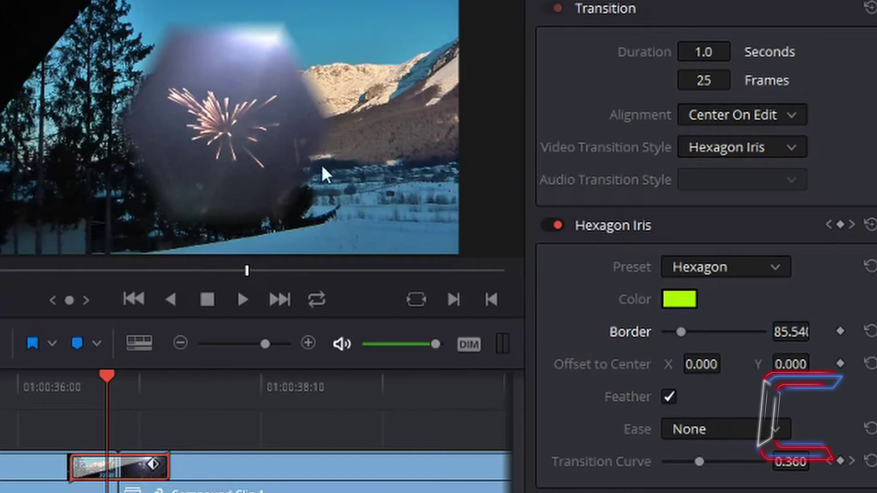
drag(684, 334, 695, 336)
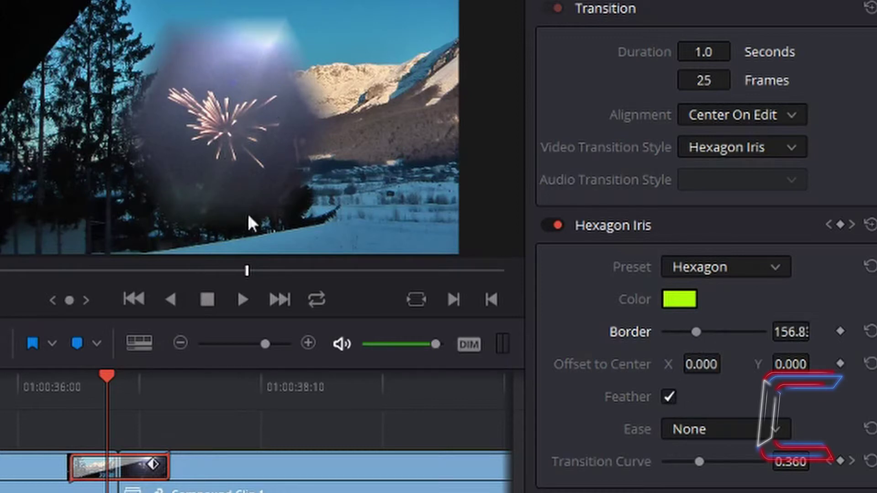
click(668, 398)
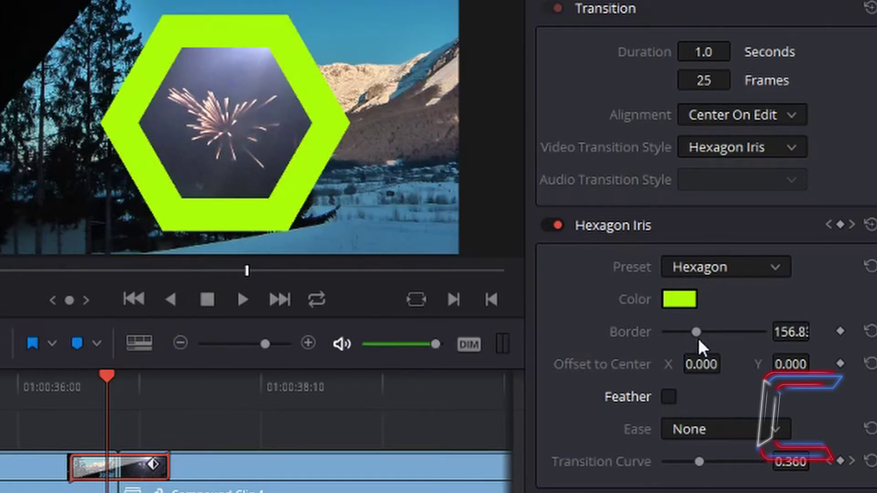
click(791, 332)
text(10)
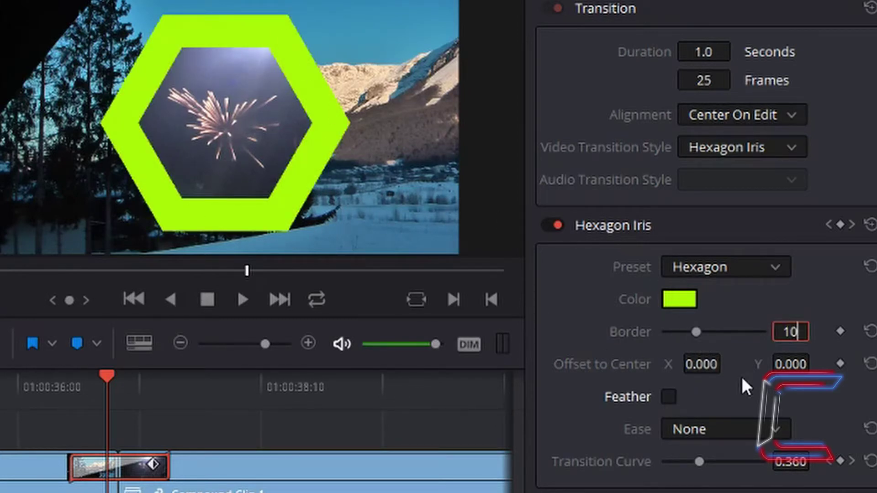
key(Return)
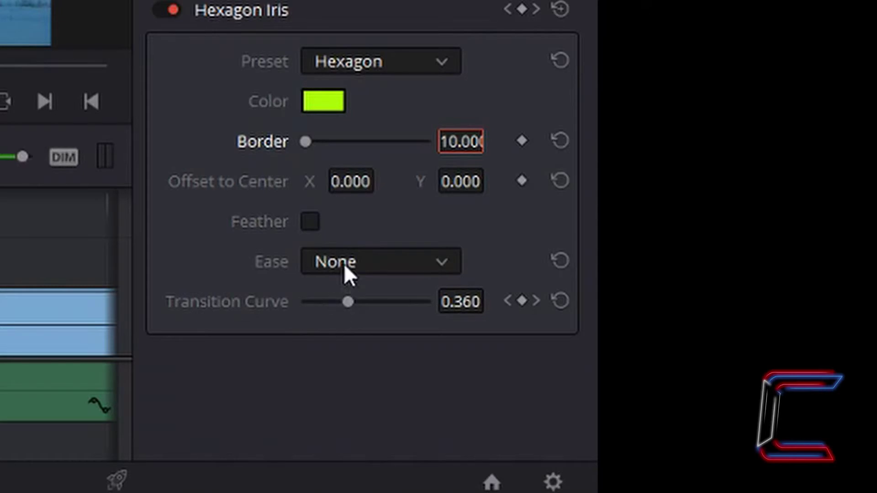
Change the transition's Ease to In, then to In & Out.
click(344, 265)
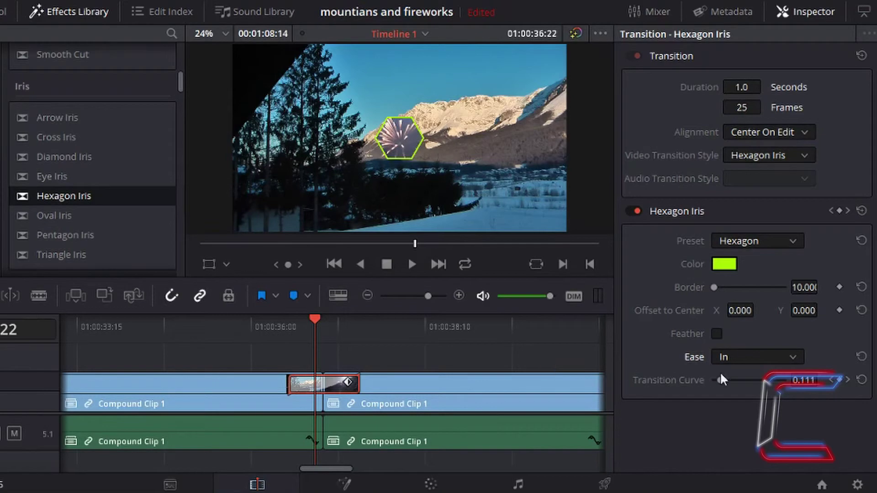
click(738, 355)
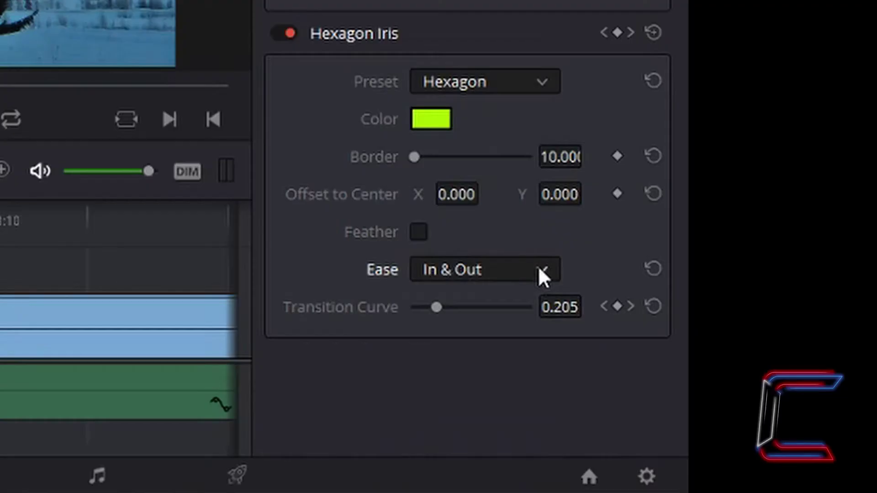
Set the Ease to Custom and move the playhead to the transition's end.
click(791, 355)
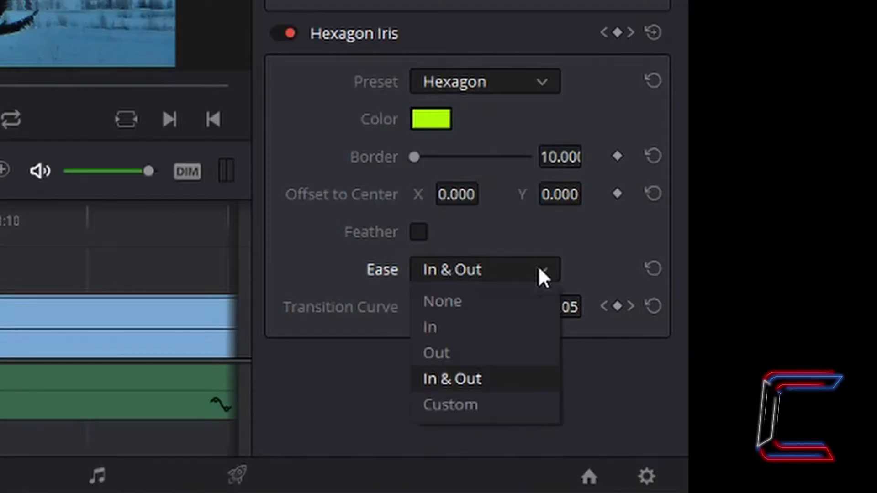
click(472, 406)
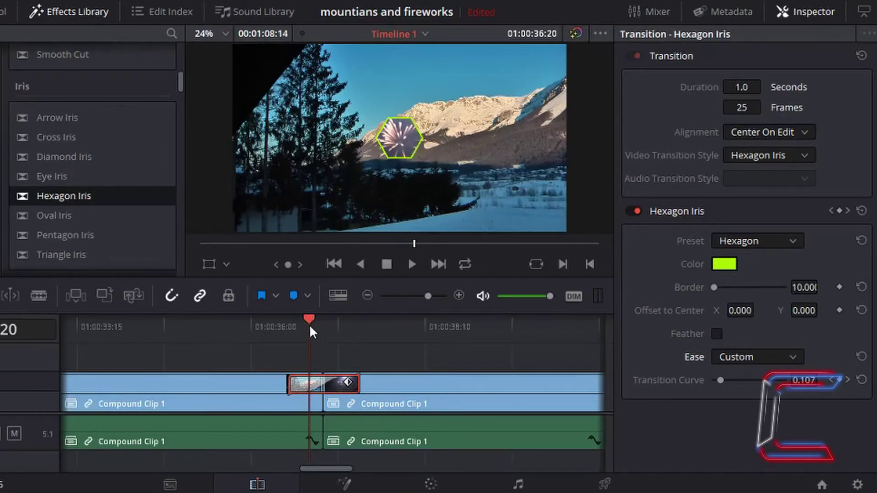
drag(310, 328, 323, 322)
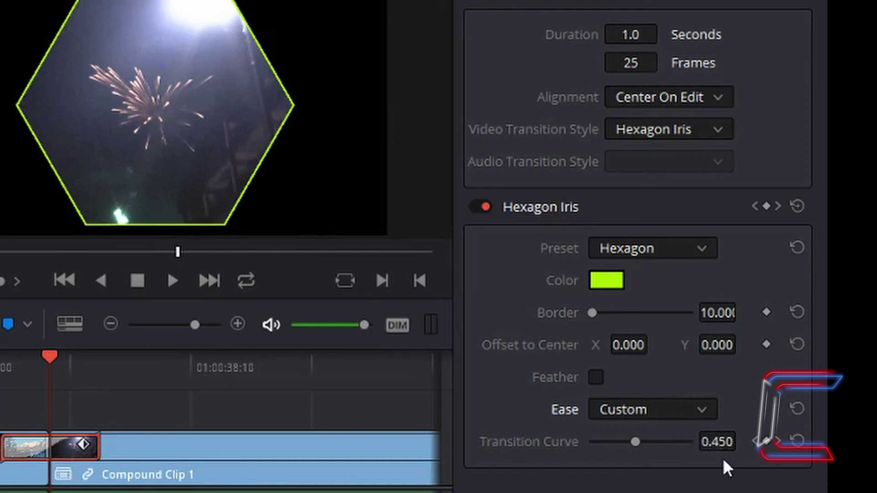
Raise the Transition Curve value to keyframe the custom ease at the transition's end.
drag(717, 442, 742, 440)
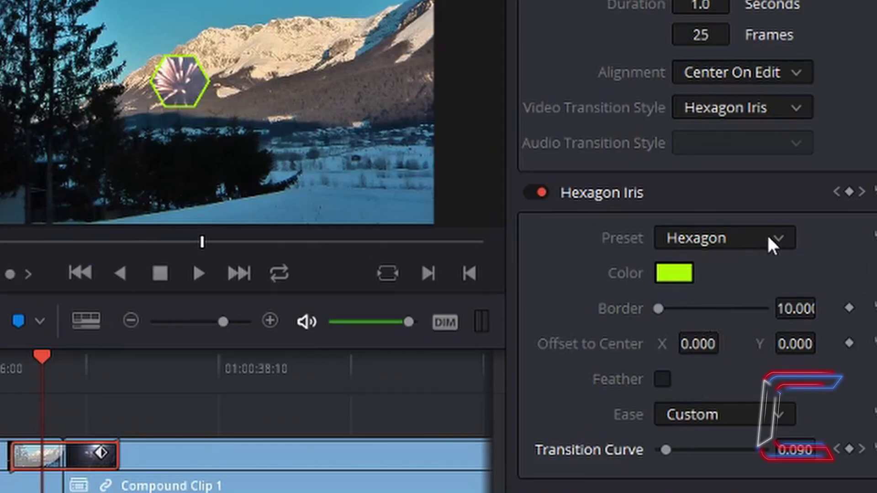
Apply the Hexagon Rotate iris preset and reselect the transition on the timeline.
click(777, 238)
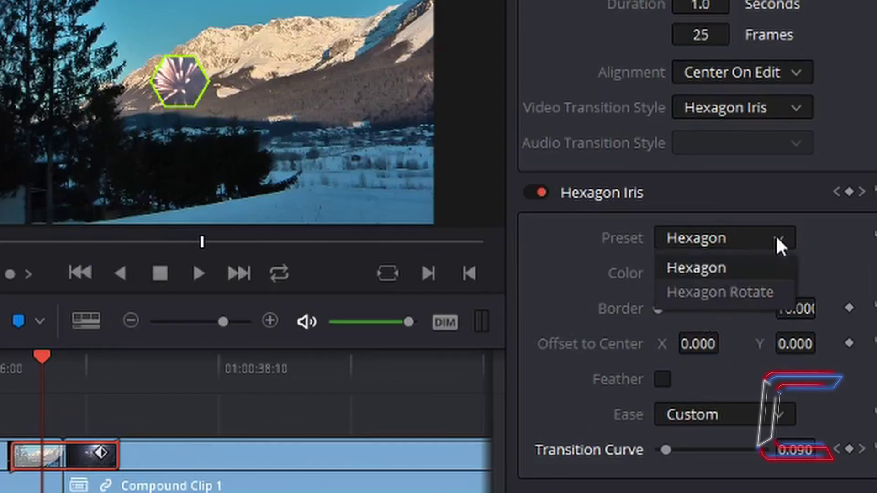
click(746, 293)
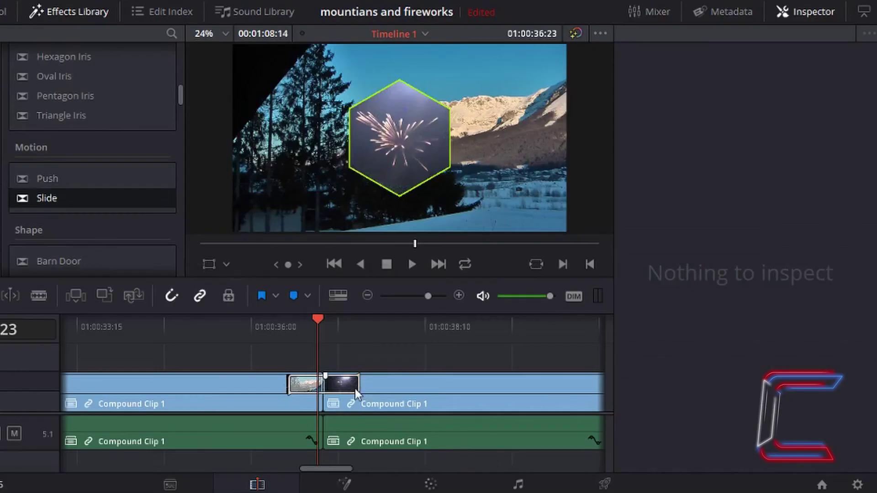
click(355, 388)
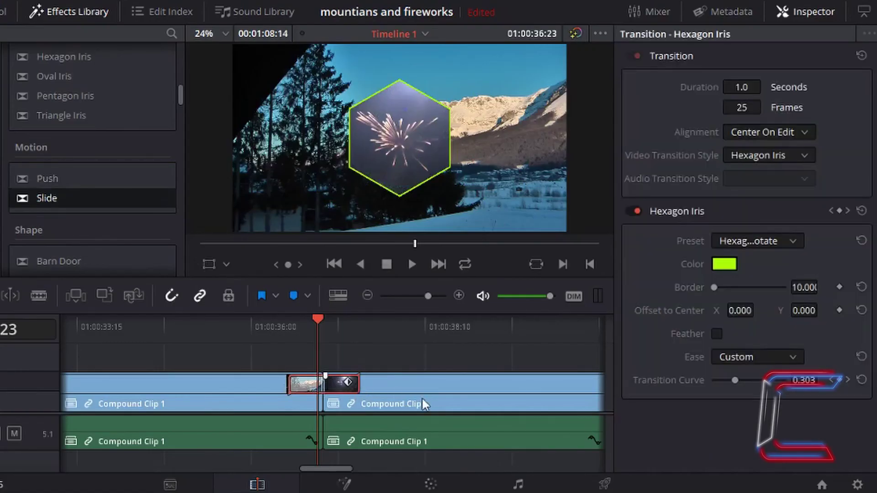